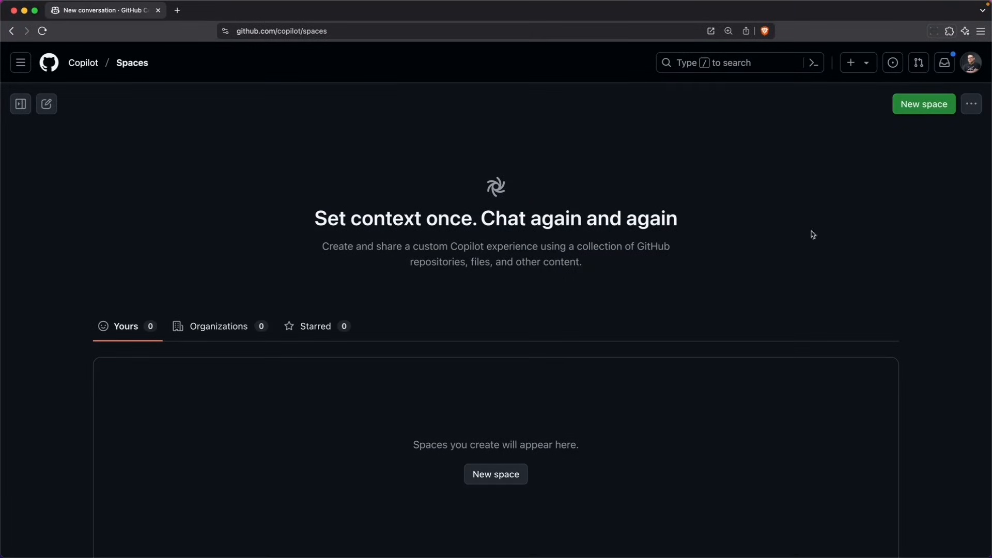
# Start a new 'React Projects' space and begin its description with Vite and Tailwind instructions.
pyautogui.click(922, 104)
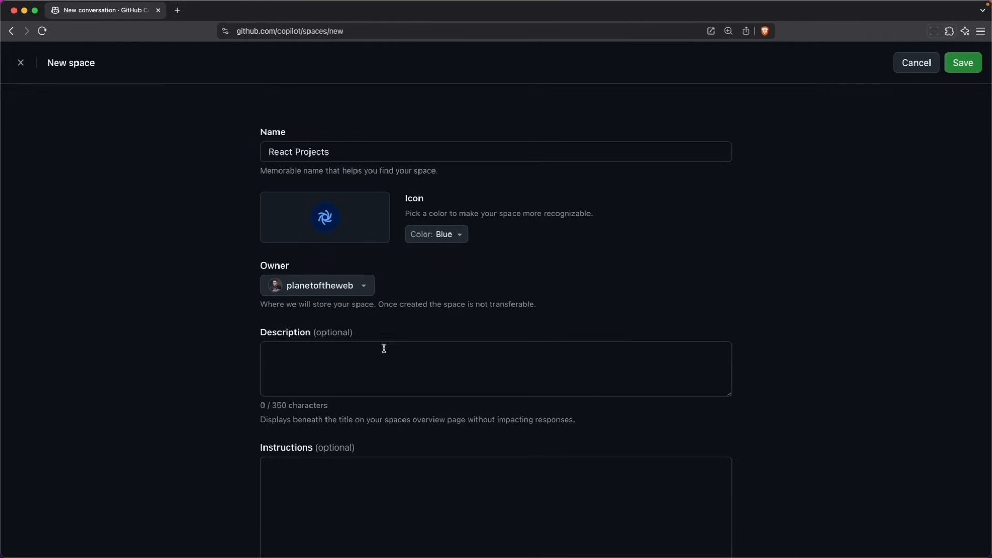
pyautogui.click(384, 365)
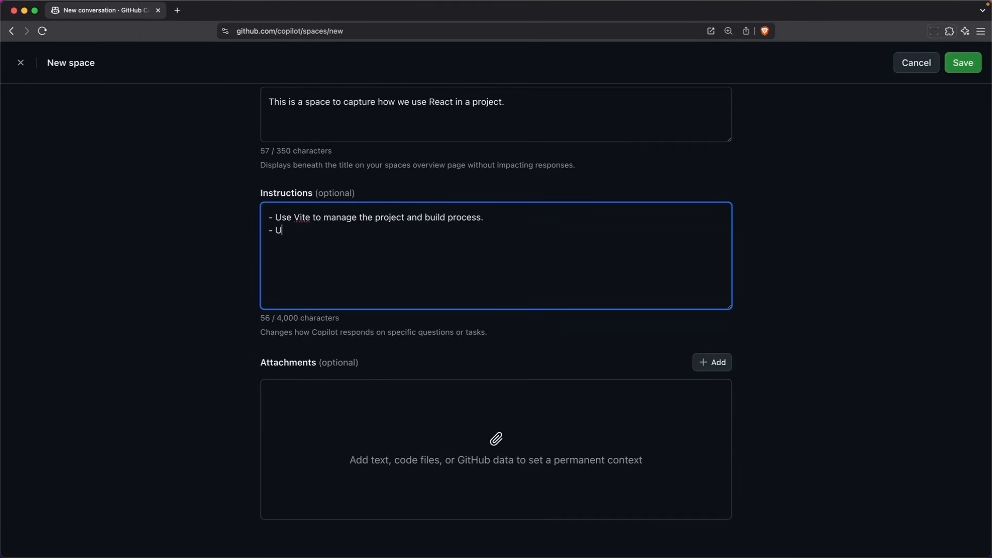
pyautogui.write('se Tailwind')
pyautogui.write(' CSS')
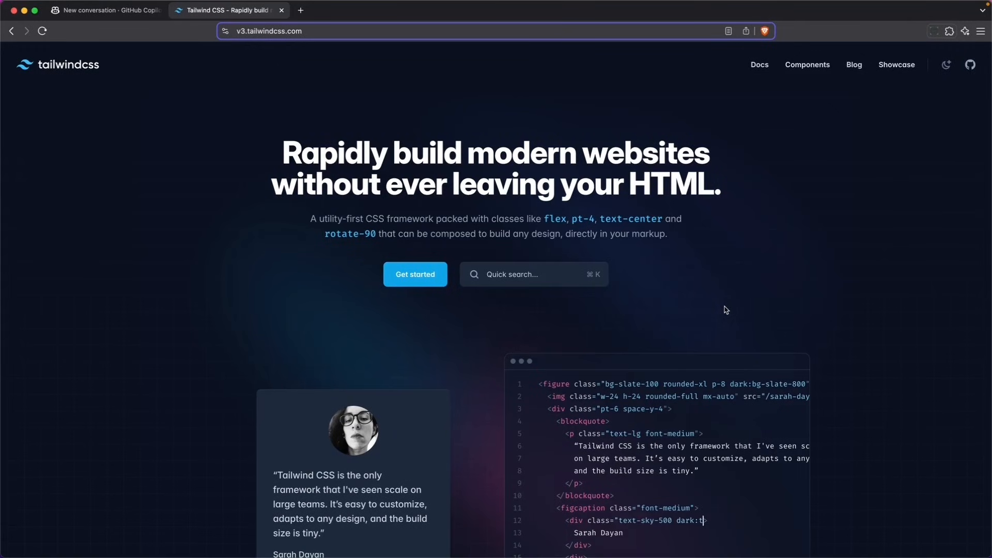
# Reach the Tailwind CSS Vite framework install guide and select its address for copying.
pyautogui.click(759, 65)
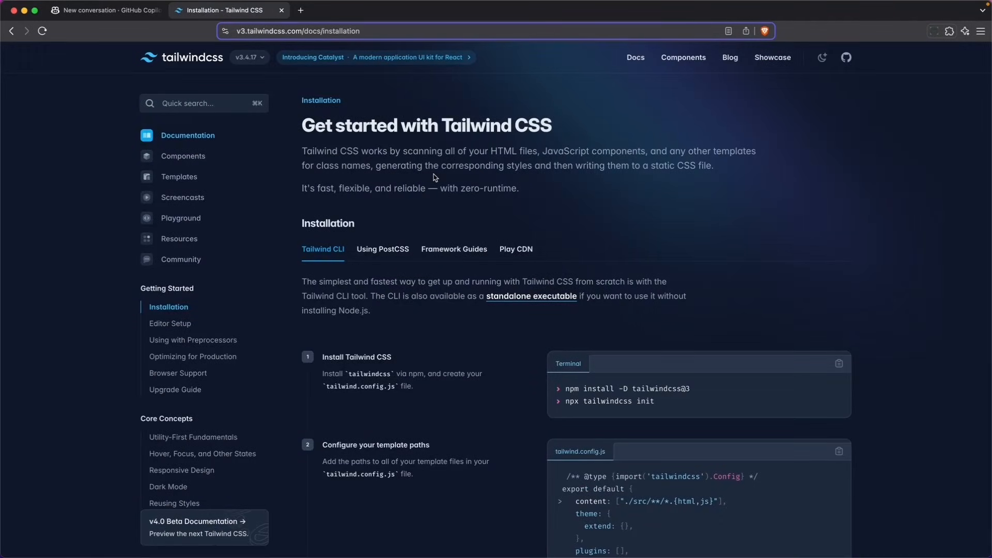
pyautogui.click(446, 251)
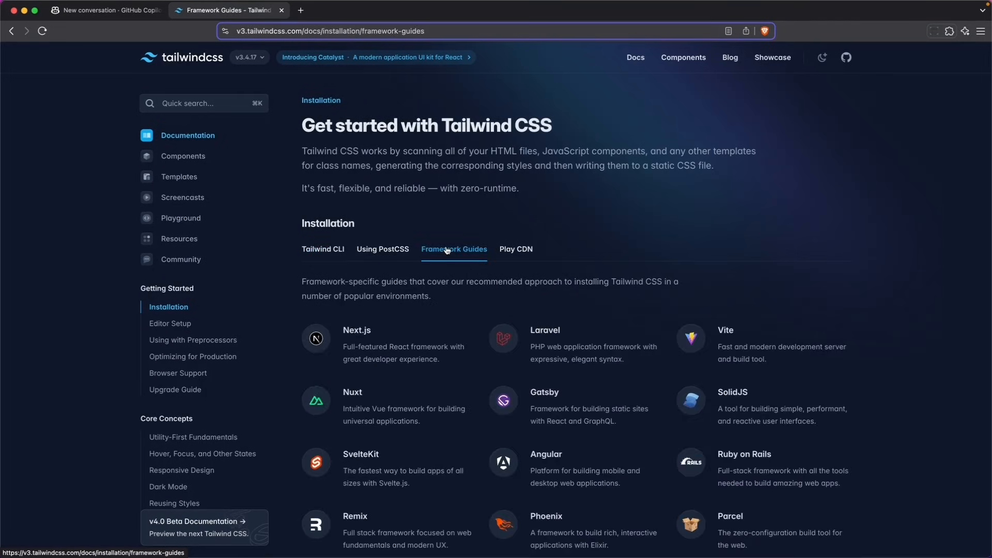
pyautogui.scroll(-3, 667, 279)
pyautogui.scroll(-2, 721, 295)
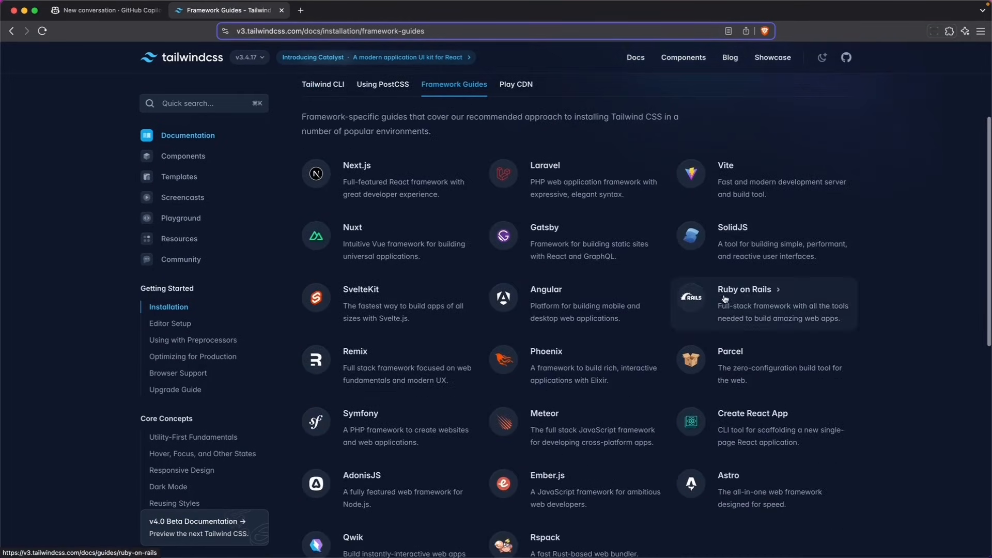
pyautogui.click(735, 183)
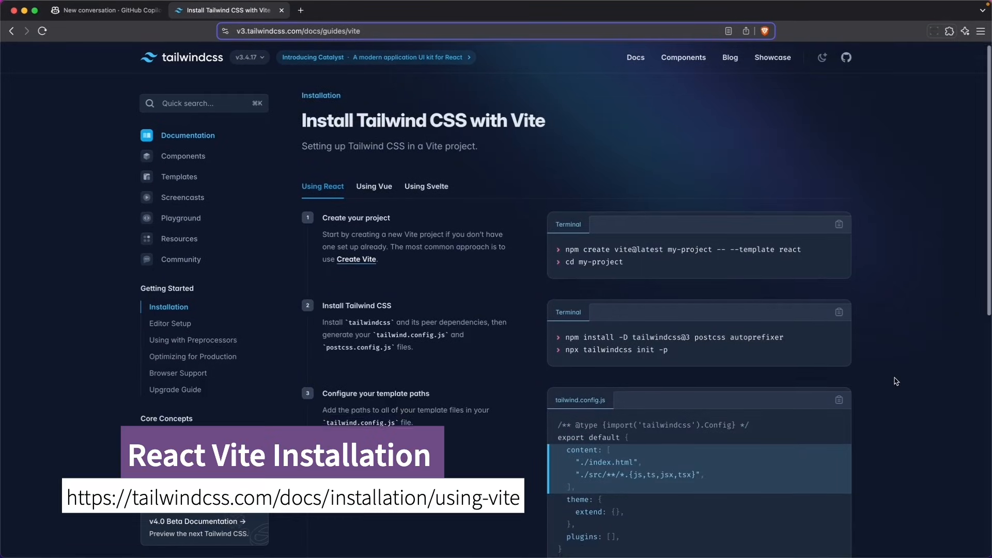
pyautogui.scroll(-3, 895, 381)
pyautogui.scroll(3, 896, 381)
pyautogui.click(224, 31)
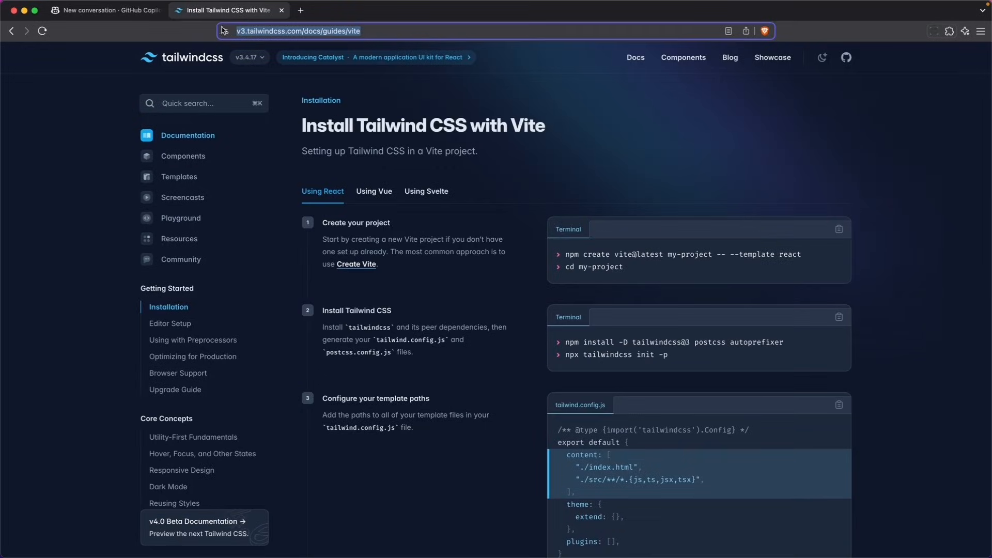
# Add the Tailwind guide link to the instructions and copy the Google Fonts embed code including Hubot Sans.
pyautogui.click(109, 11)
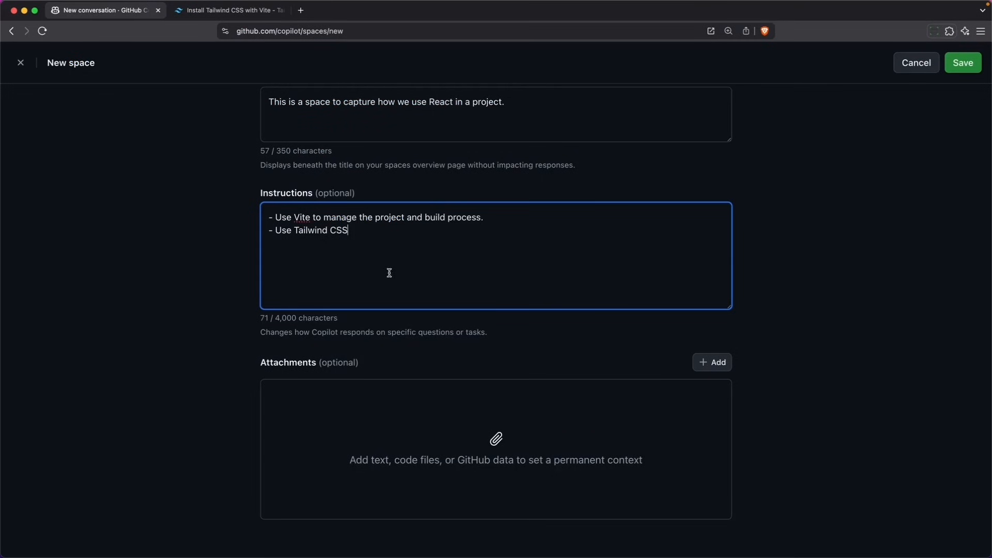
pyautogui.write('using this guide: https://v3.tailwindcss.com/docs/guides/vite')
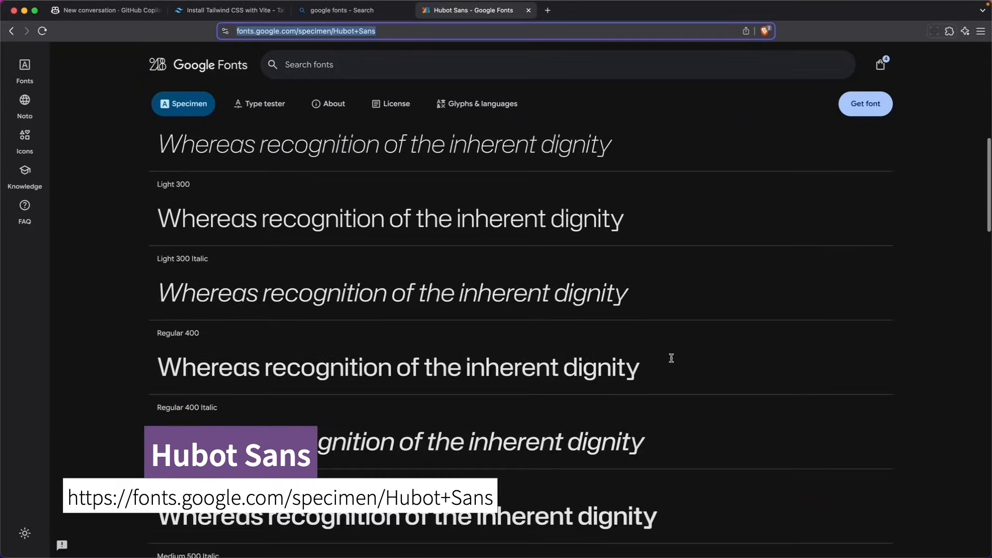
pyautogui.scroll(-5, 671, 358)
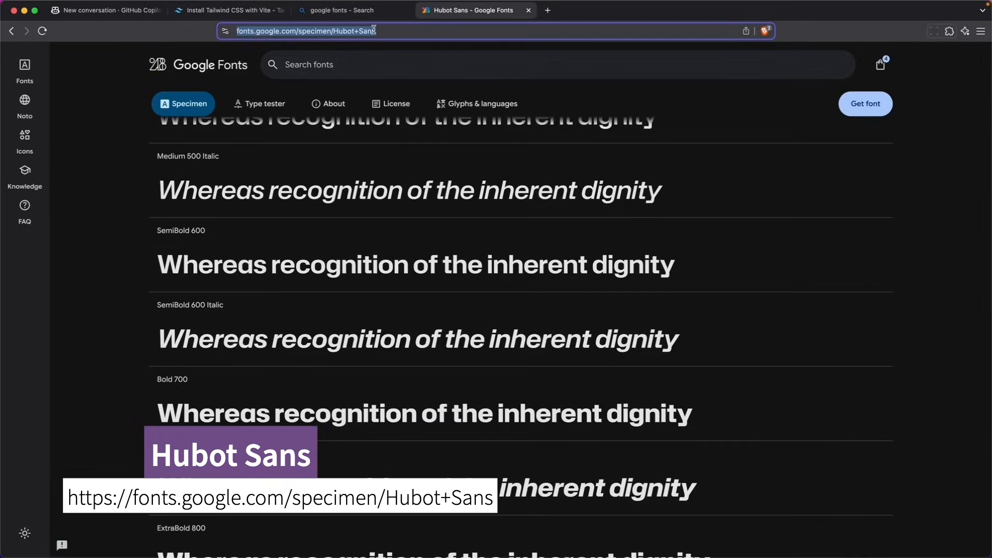
pyautogui.click(881, 64)
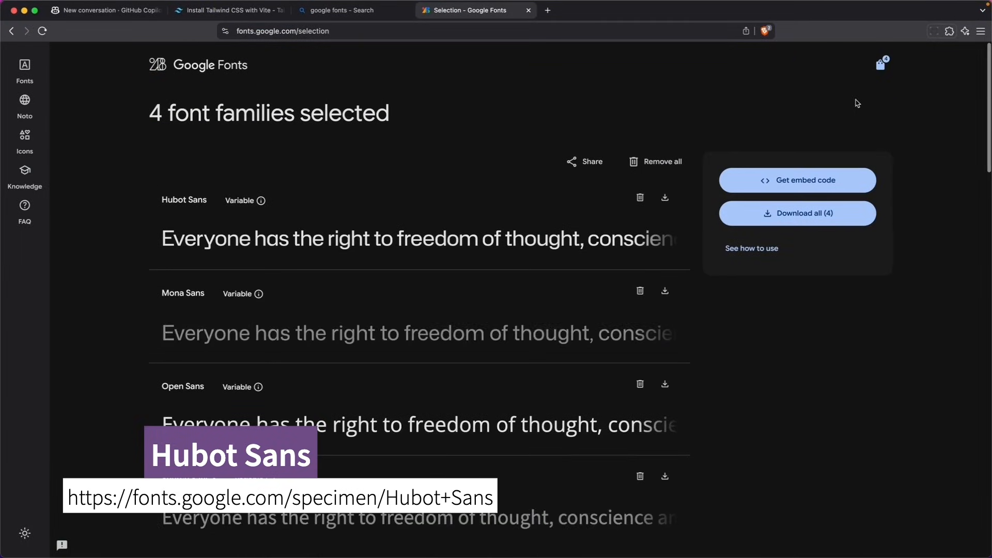
pyautogui.click(797, 180)
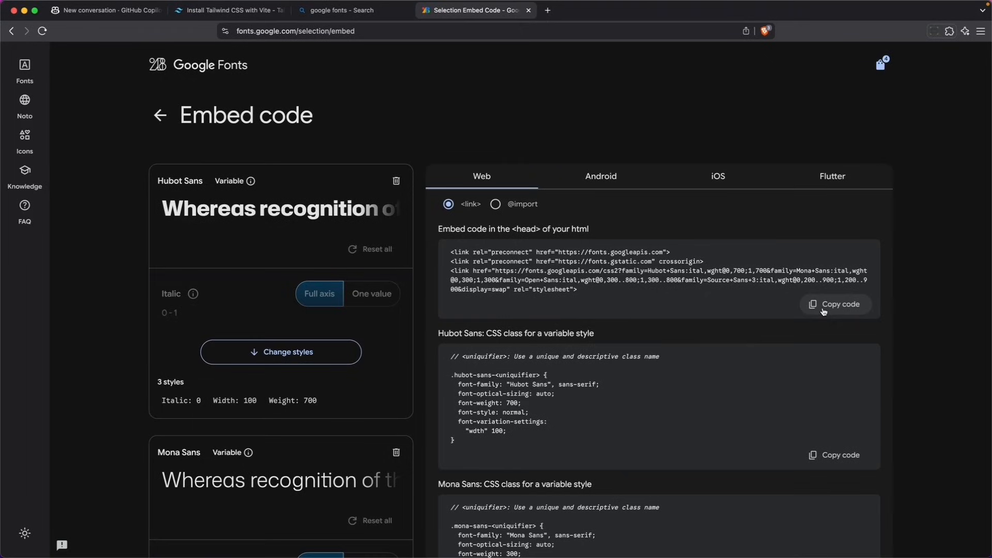
pyautogui.click(829, 307)
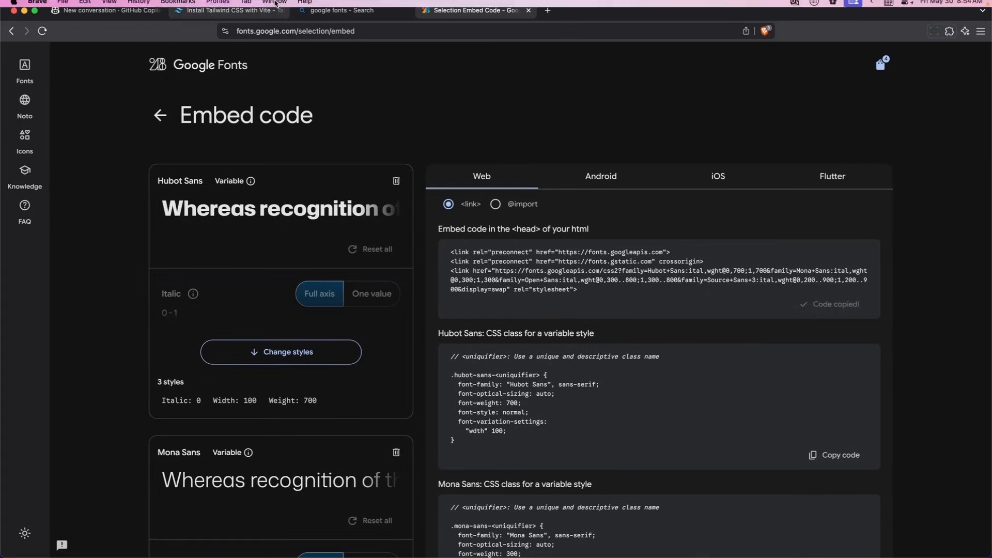
# Paste the font embed code, add '- Make sure you use React 19' with its upgrade guide link, and save the space.
pyautogui.click(101, 11)
pyautogui.write('Sans from Google Code:')
pyautogui.press('Return')
pyautogui.press('super+v')
pyautogui.press('Return')
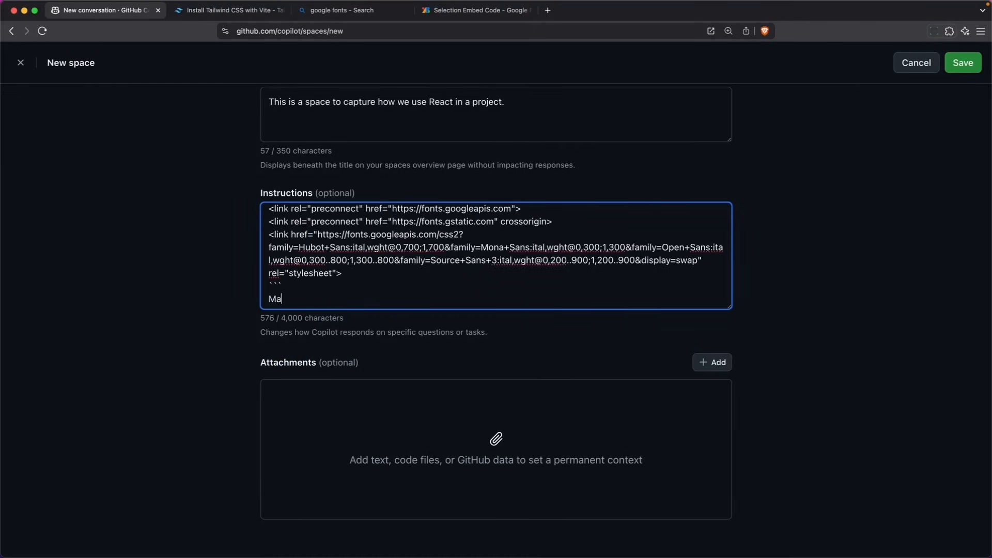
pyautogui.write('Make sure you use React 19')
pyautogui.press('Home')
pyautogui.write('-')
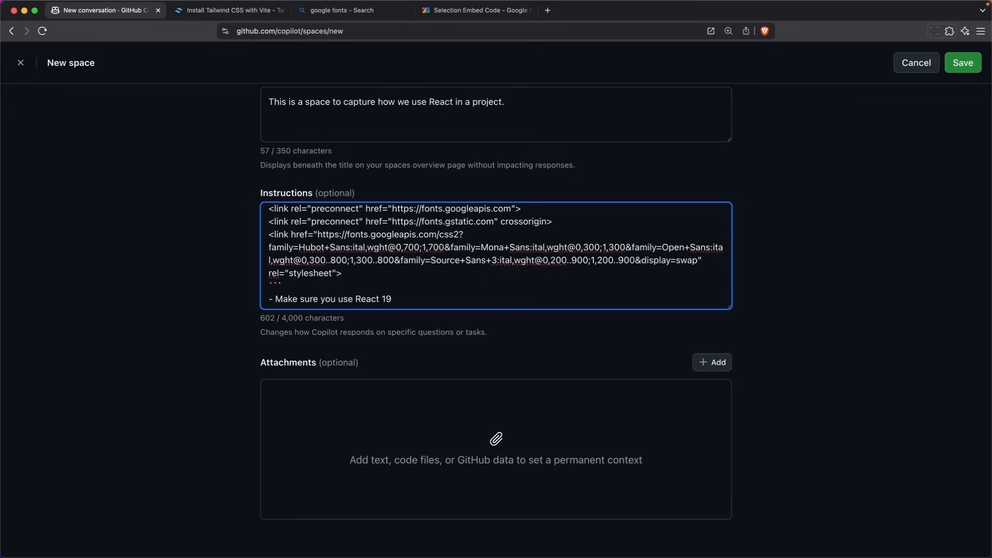
pyautogui.press('End')
pyautogui.press('Return')
pyautogui.write('using these guidelines: https://react.dev/blog/2024/04/25/react-19-upgrade-guide')
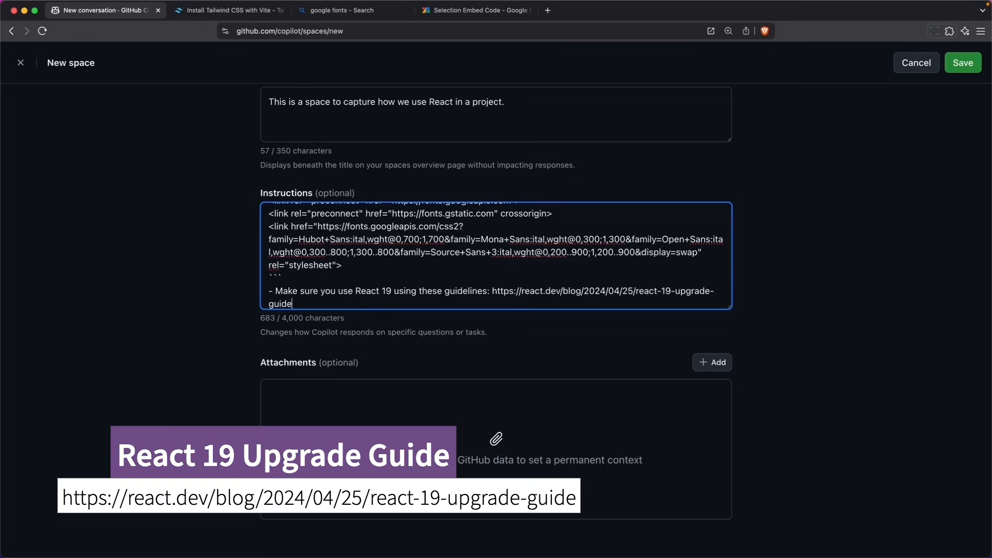
pyautogui.click(632, 528)
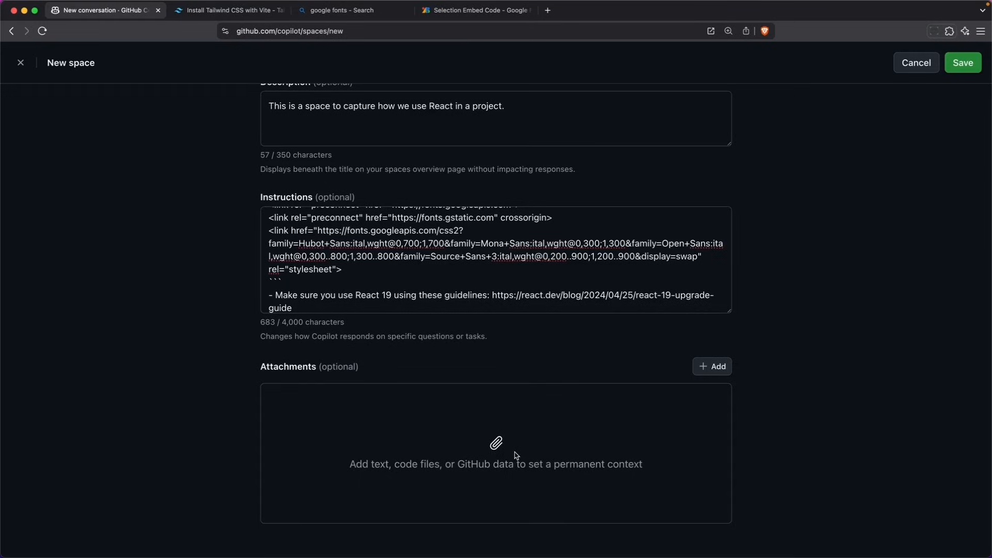
# Draft a project-setup question in the conversation box and review the GPT-4.1 model and Attach options.
pyautogui.click(963, 62)
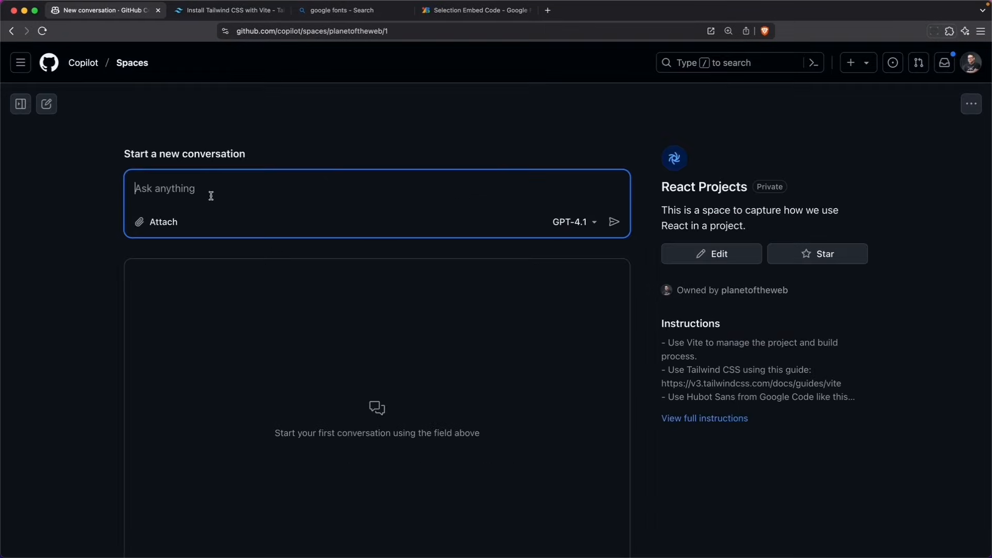
pyautogui.write("What's your urderstanding of how ")
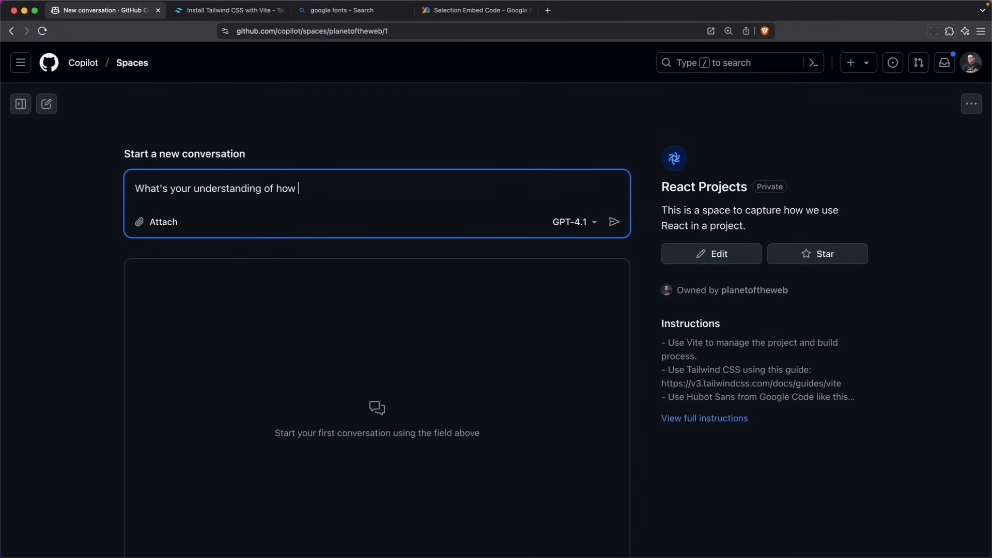
pyautogui.write('we should set up projects based on my previous uinstructions.')
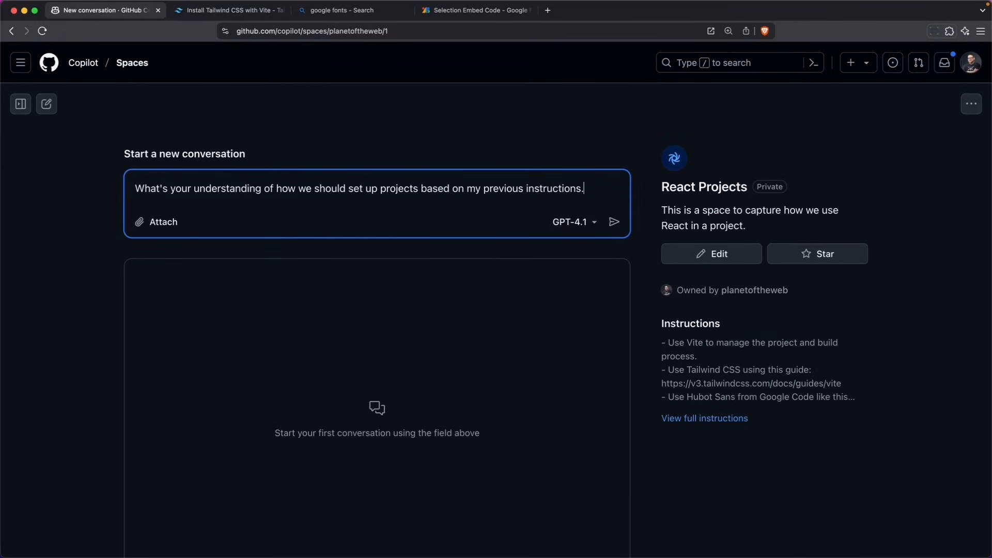
pyautogui.click(573, 222)
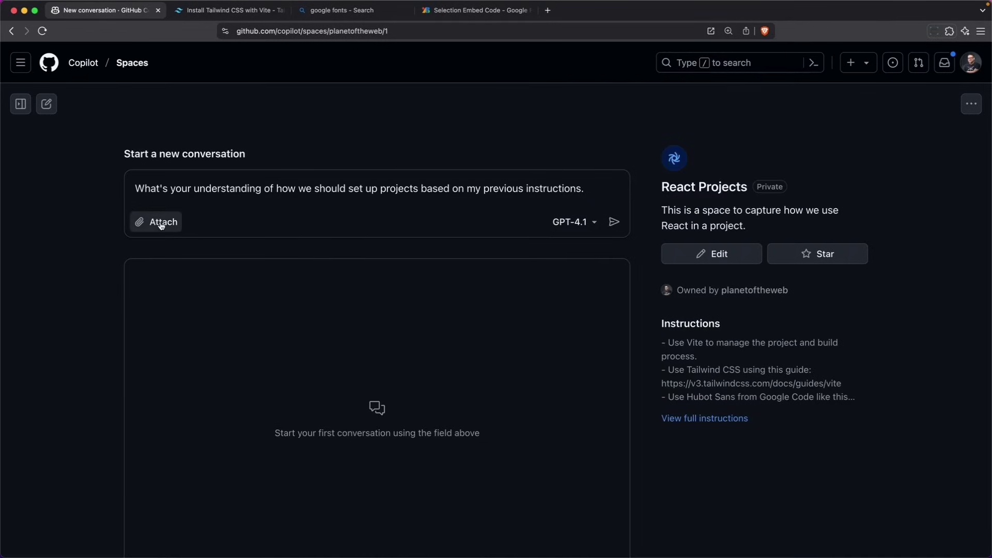
pyautogui.click(162, 224)
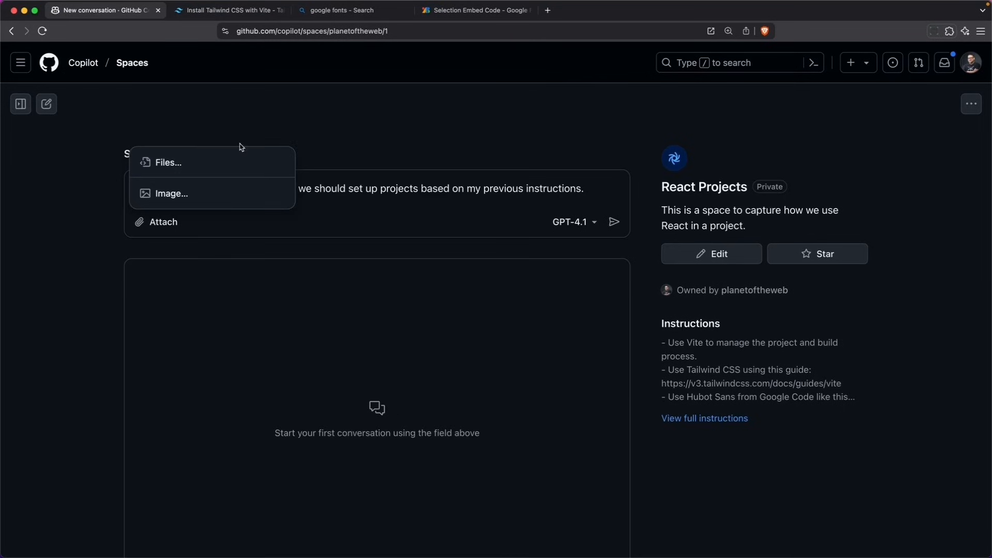
pyautogui.click(312, 140)
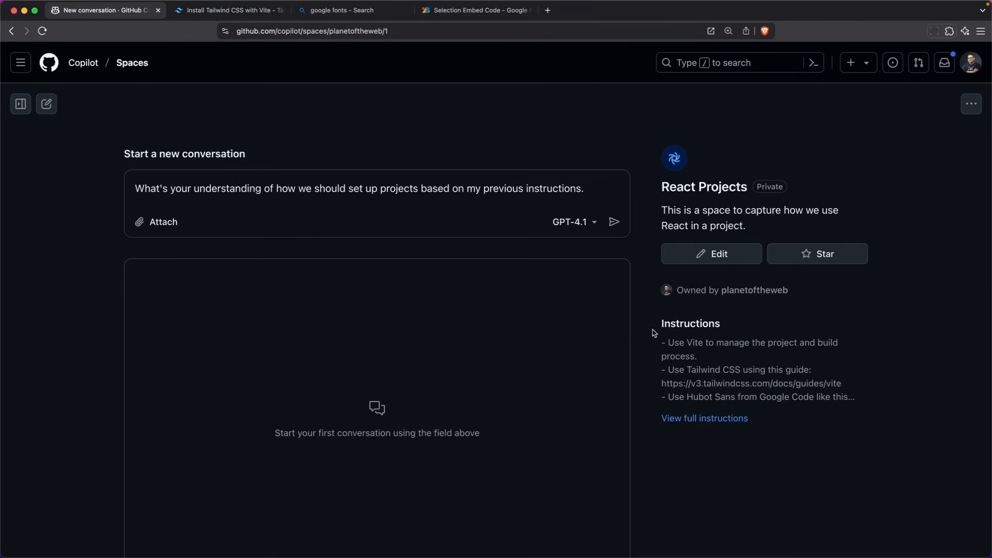
# Peek at the space editor, leave it unchanged, and star the React Projects space.
pyautogui.click(719, 254)
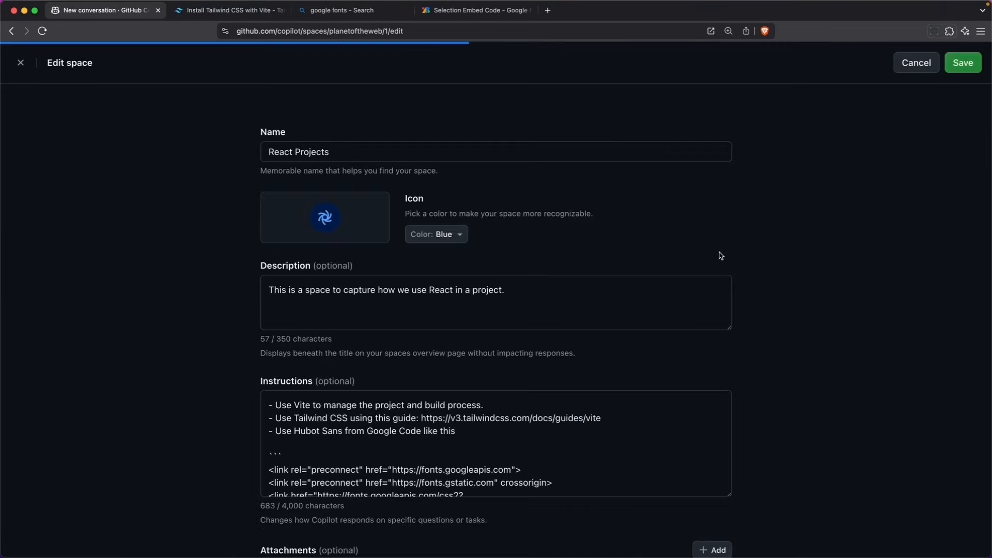
pyautogui.scroll(-5, 204, 496)
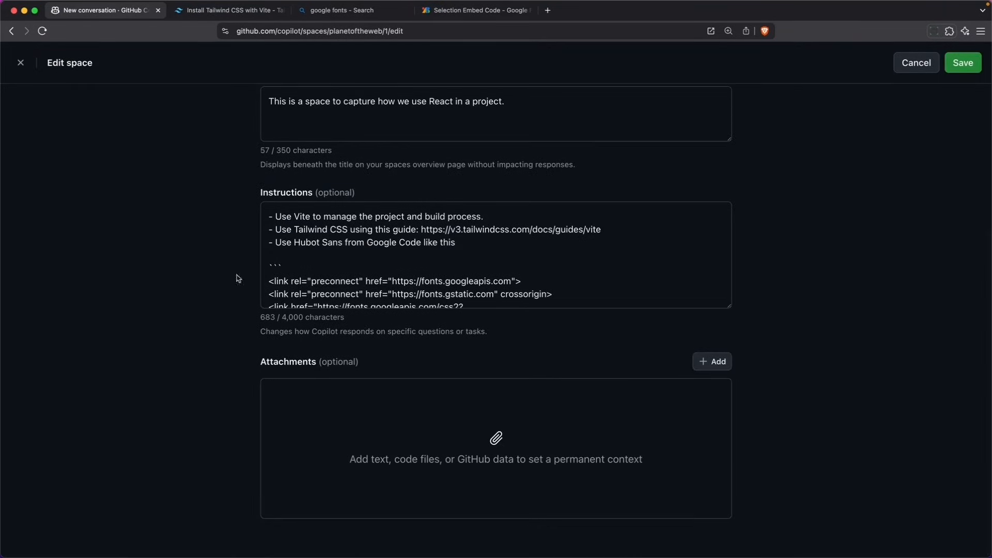
pyautogui.click(21, 62)
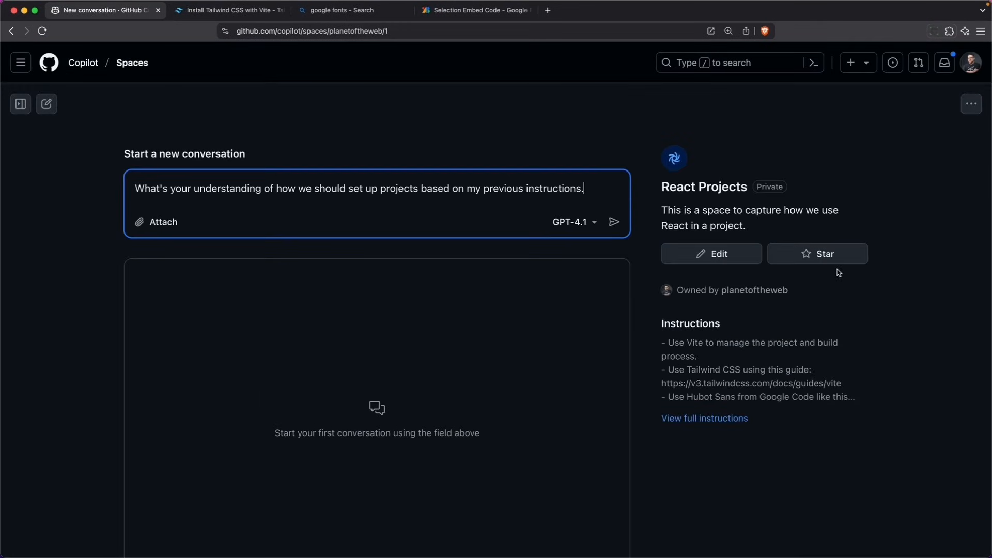
pyautogui.click(814, 256)
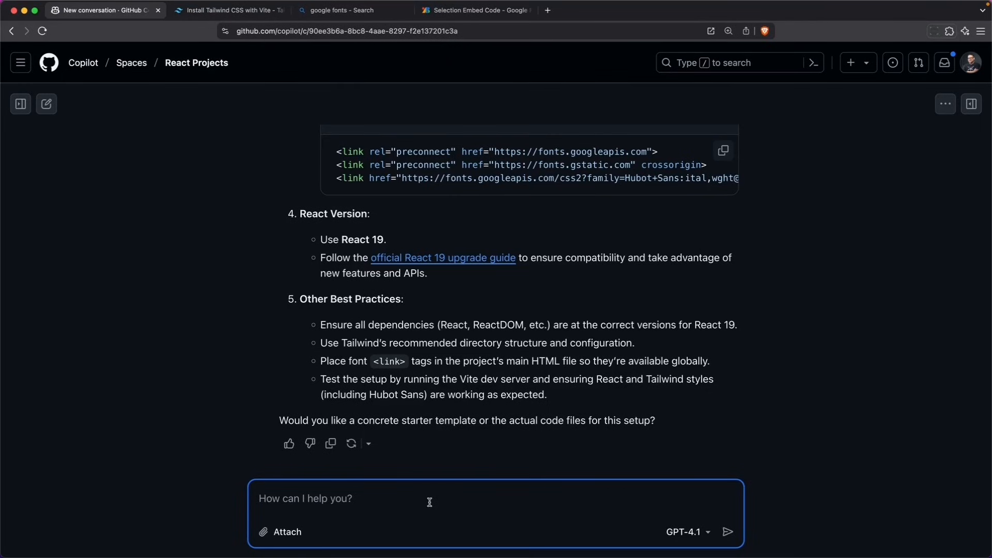
pyautogui.write('do it')
pyautogui.press('Return')
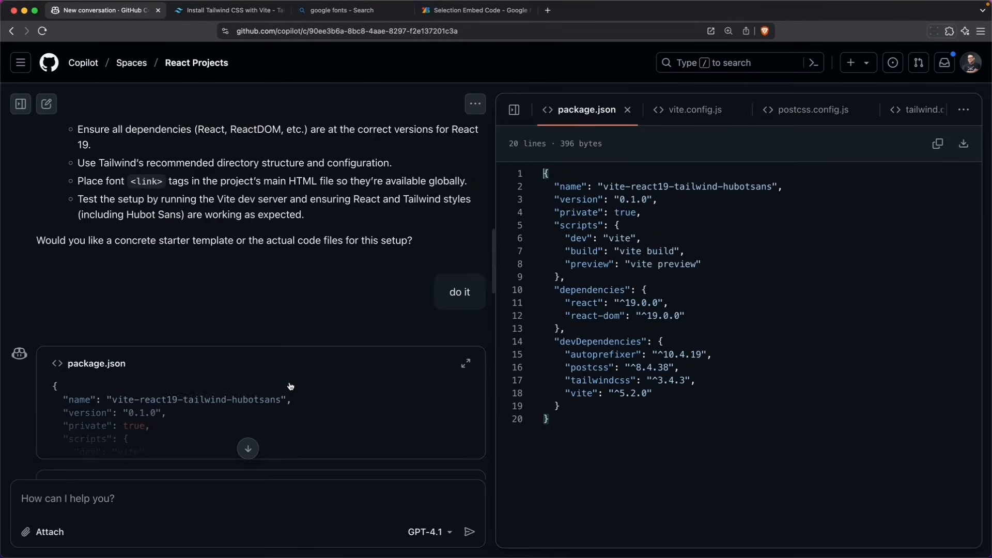
pyautogui.scroll(-10, 289, 385)
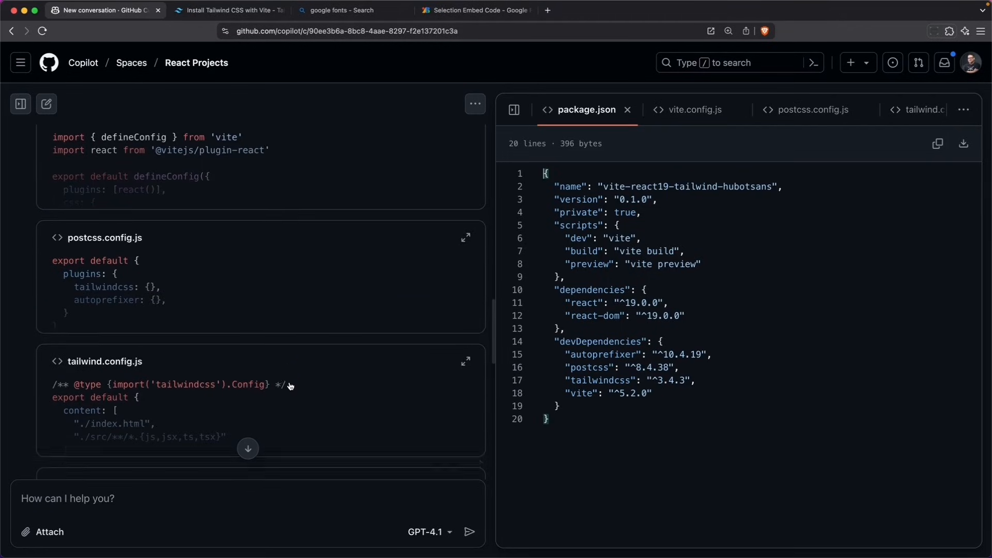
pyautogui.scroll(-10, 290, 386)
pyautogui.scroll(-10, 233, 349)
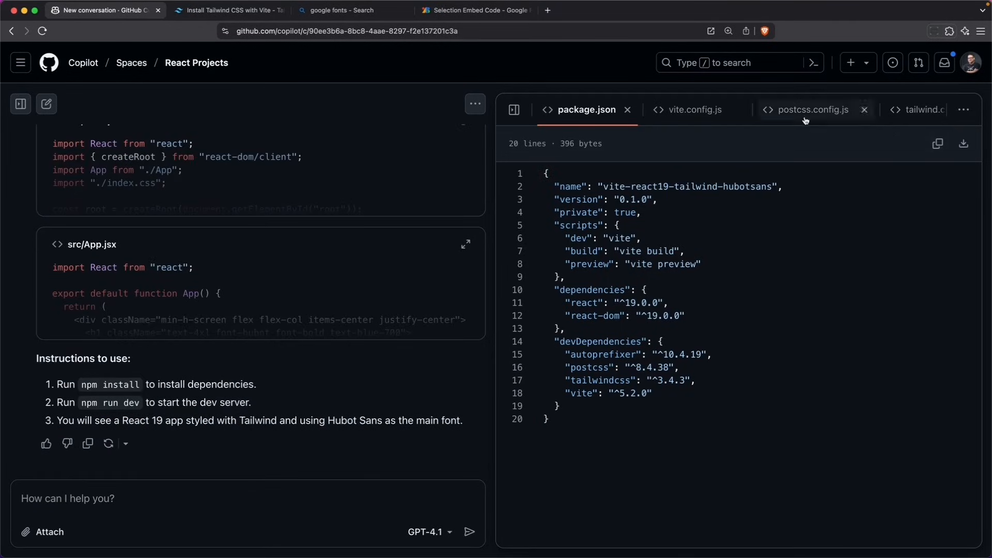
pyautogui.click(695, 109)
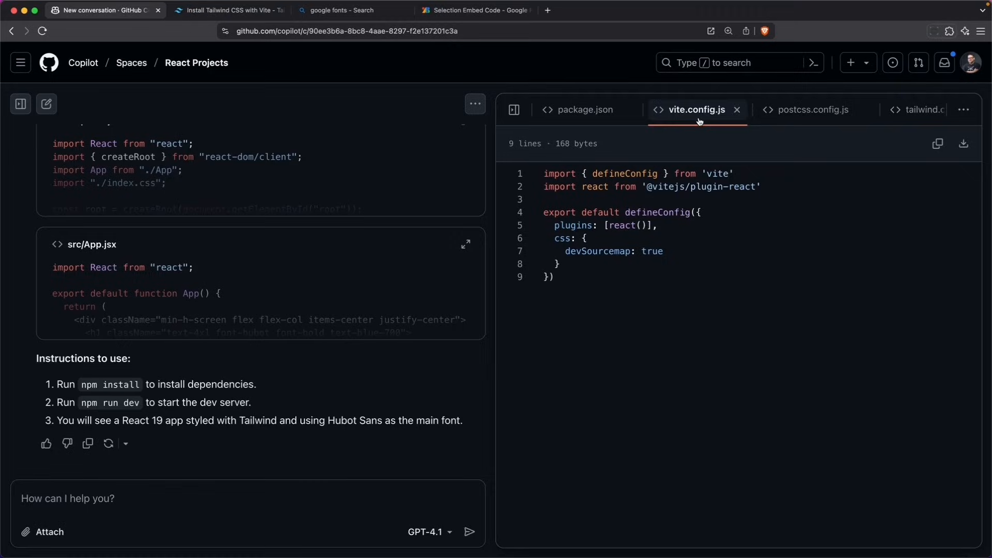
pyautogui.click(797, 113)
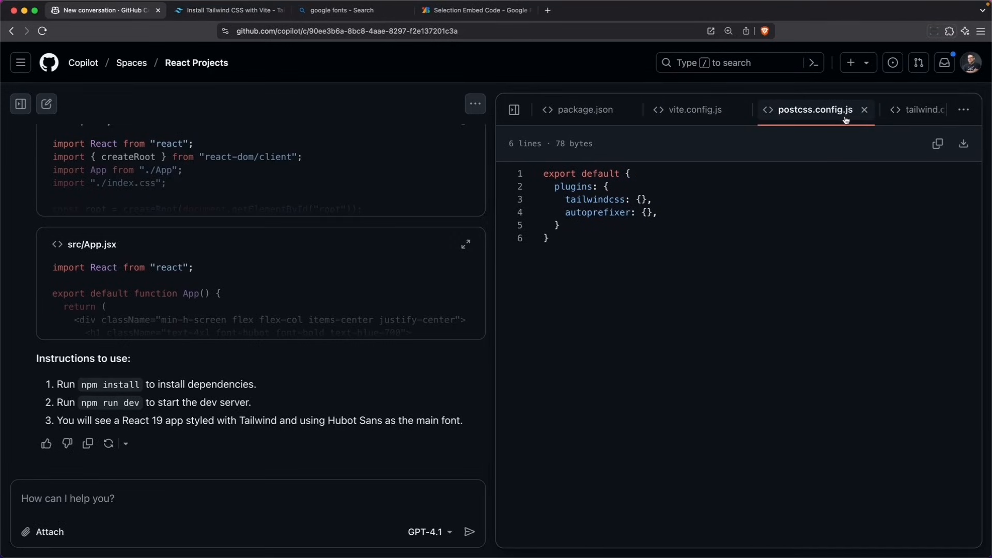
pyautogui.click(914, 109)
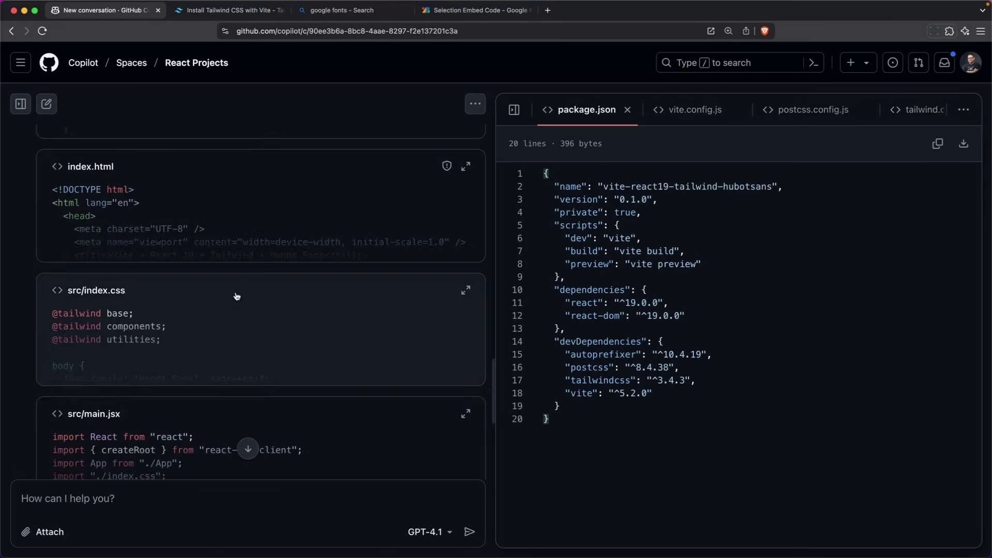
pyautogui.scroll(8, 236, 296)
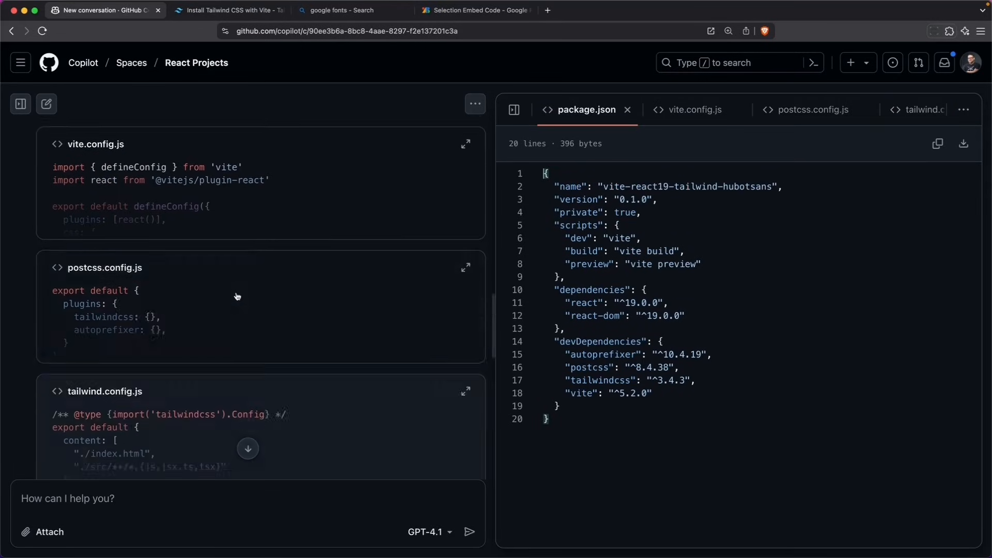
pyautogui.scroll(6, 236, 296)
pyautogui.hscroll(5, 922, 112)
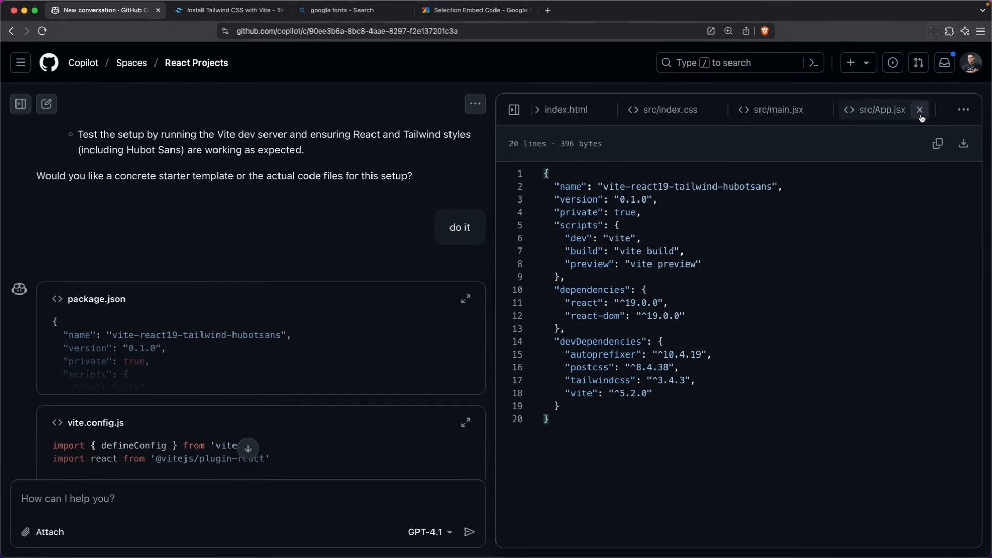
pyautogui.hscroll(-5, 923, 112)
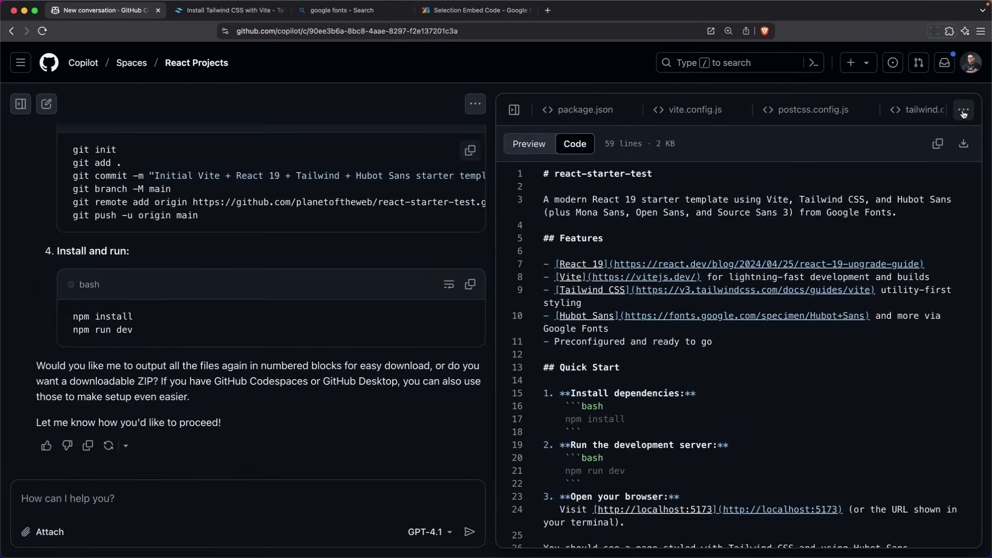
# Download all generated files as react-template.zip and set the unzipped folder apart on the desktop.
pyautogui.click(964, 110)
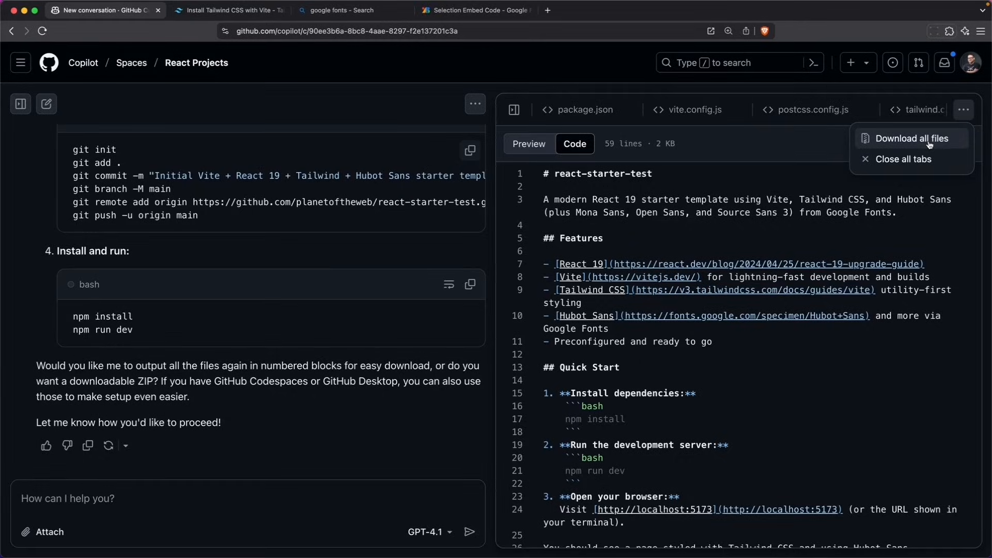
pyautogui.click(911, 138)
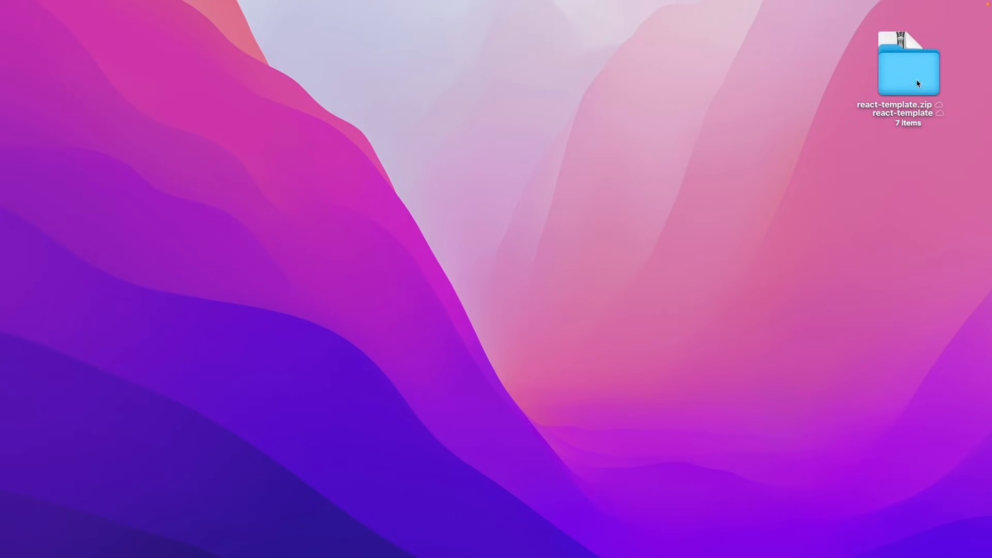
pyautogui.moveTo(916, 79); pyautogui.dragTo(926, 174)
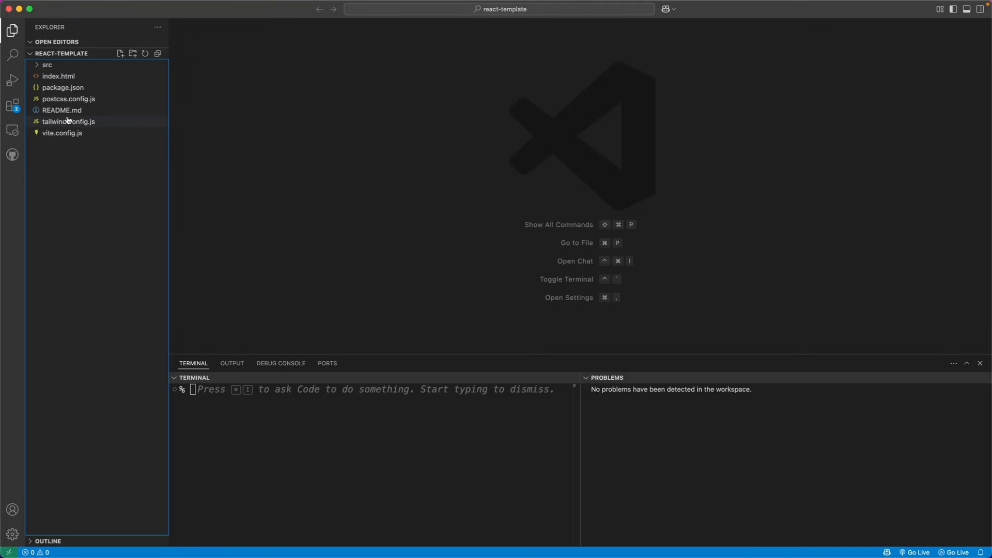
# Review README, vite and tailwind configs and the React, plugin-react and tailwindcss dependencies in package.json.
pyautogui.click(62, 110)
pyautogui.click(53, 145)
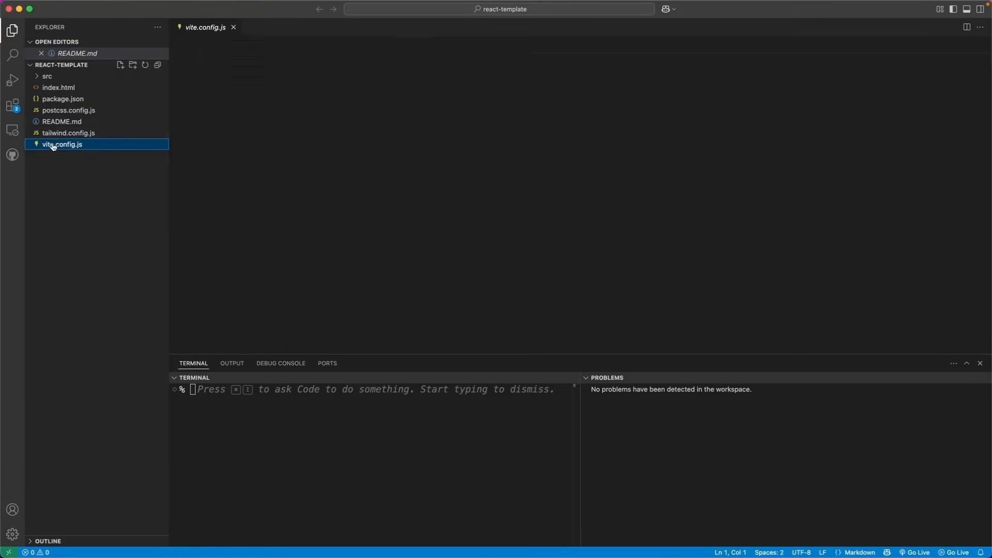
pyautogui.click(69, 133)
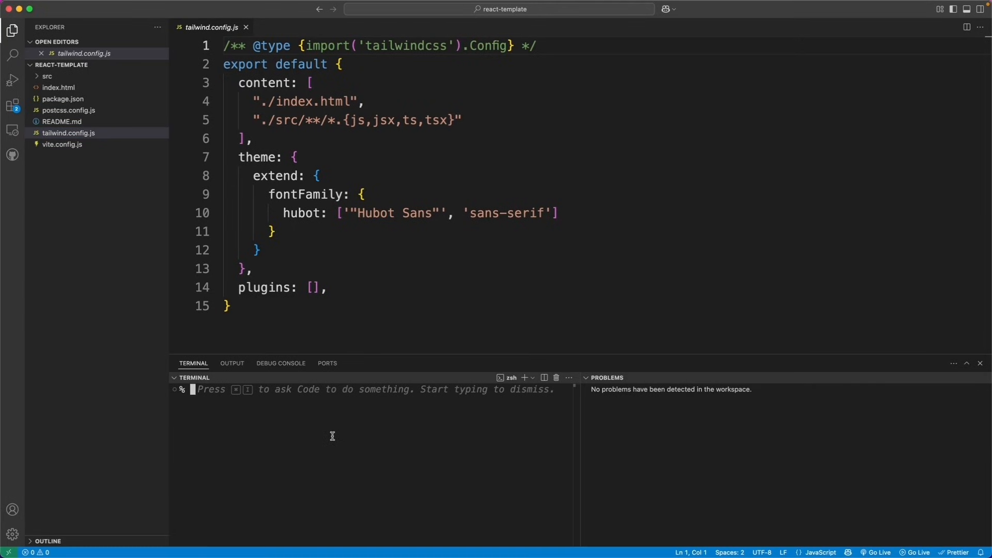
pyautogui.scroll(-1, 331, 233)
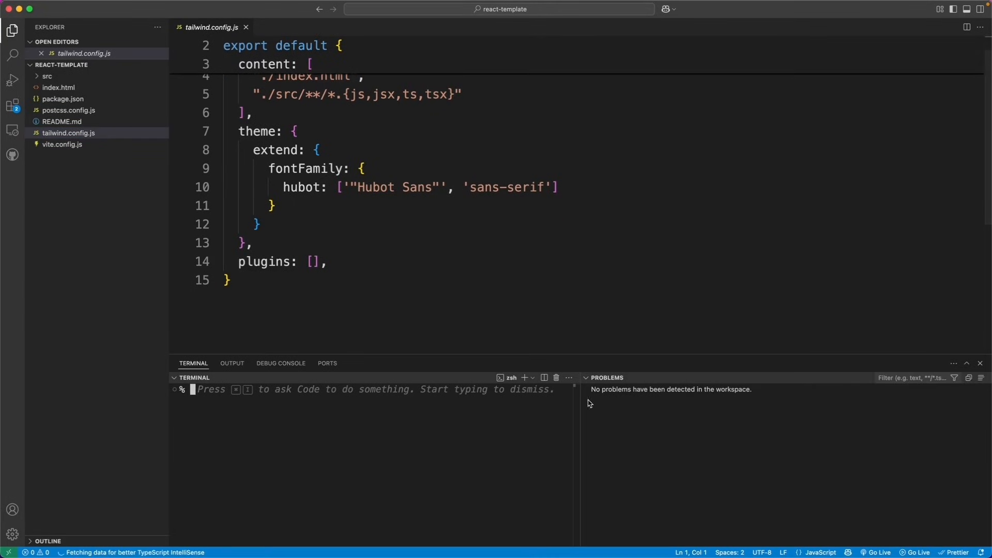
pyautogui.click(587, 377)
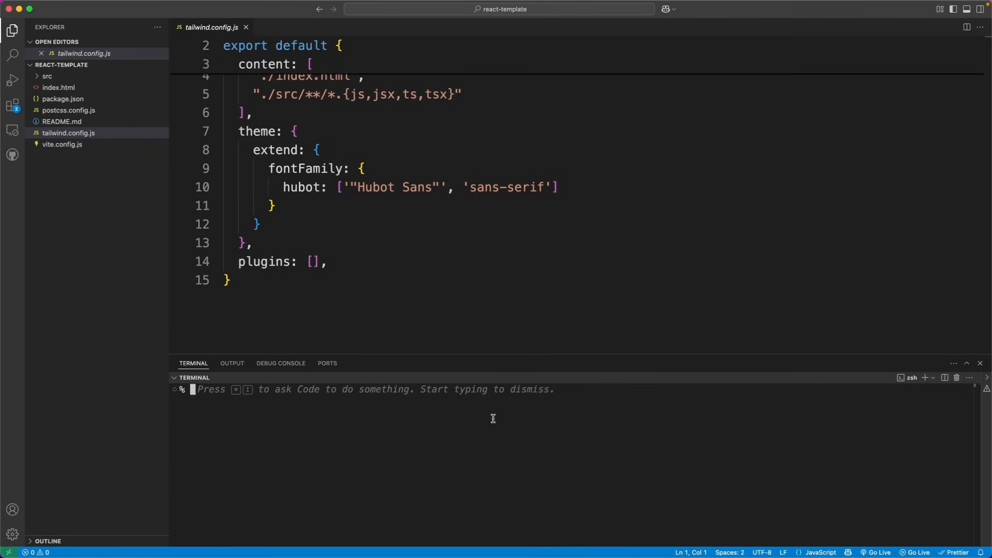
pyautogui.scroll(-1, 458, 232)
pyautogui.moveTo(254, 208); pyautogui.dragTo(230, 168)
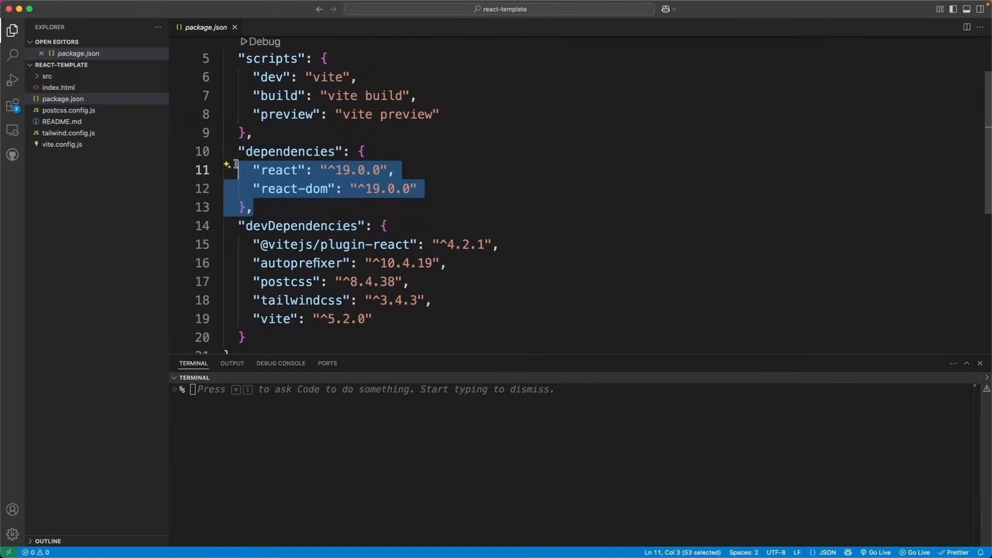
pyautogui.click(239, 294)
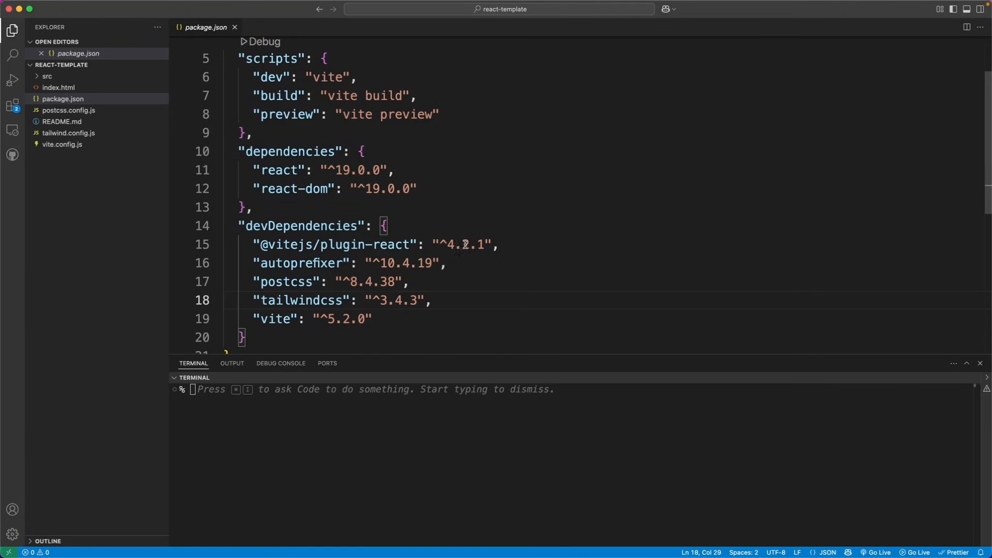
pyautogui.moveTo(504, 244); pyautogui.dragTo(227, 256)
pyautogui.click(412, 307)
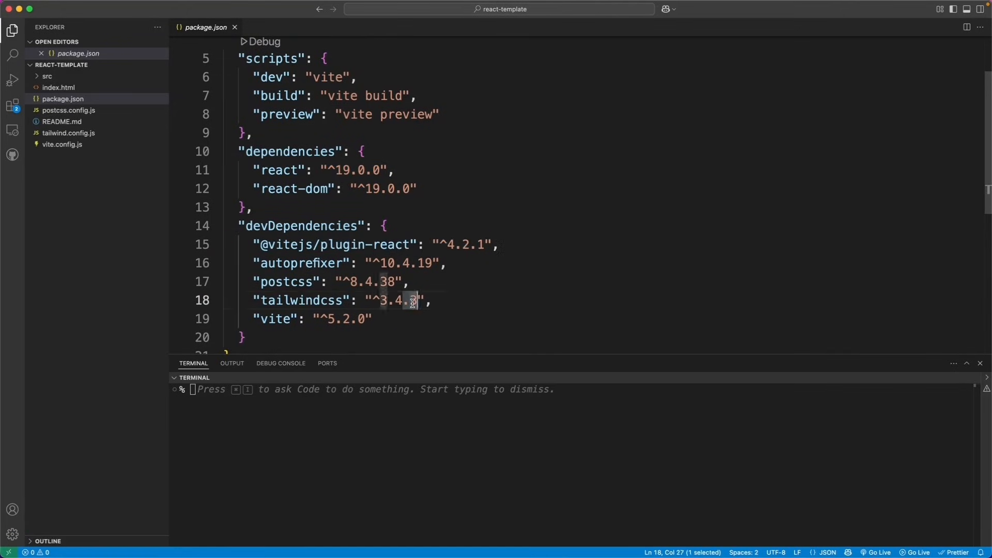
pyautogui.tripleClick(413, 301)
pyautogui.click(376, 403)
pyautogui.write('npm install')
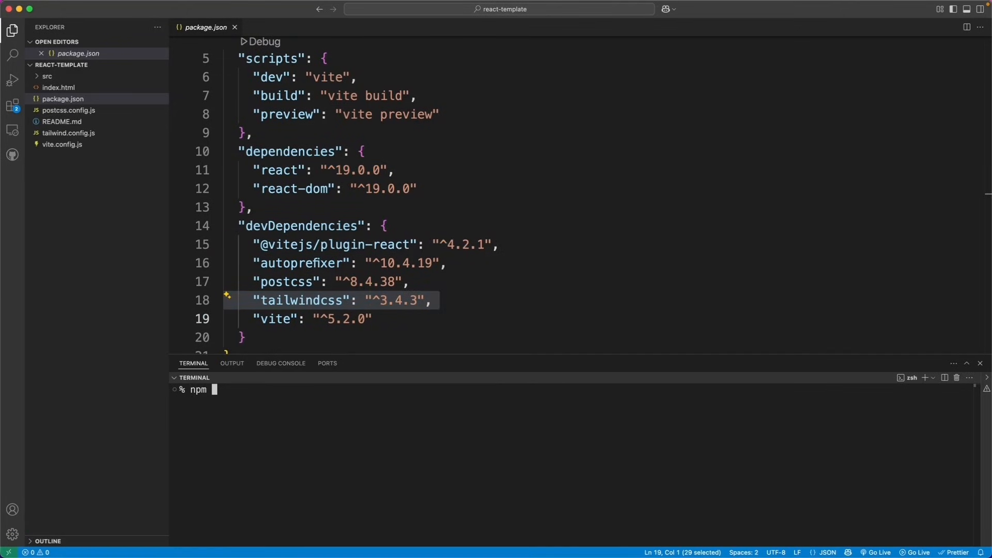
# Run npm install and start the Vite dev server with npm run dev.
pyautogui.press('Return')
pyautogui.write('npm r')
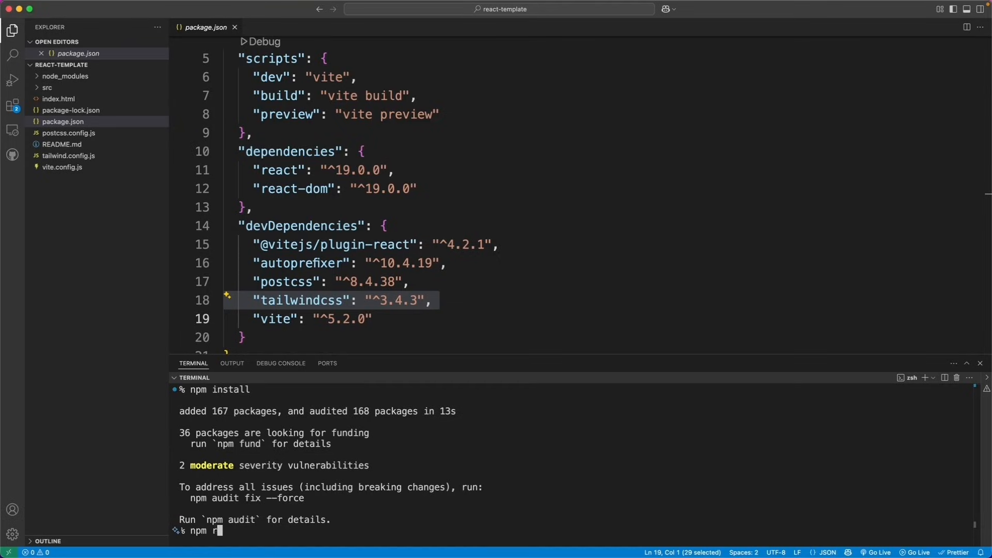
pyautogui.write('un dev')
pyautogui.press('Return')
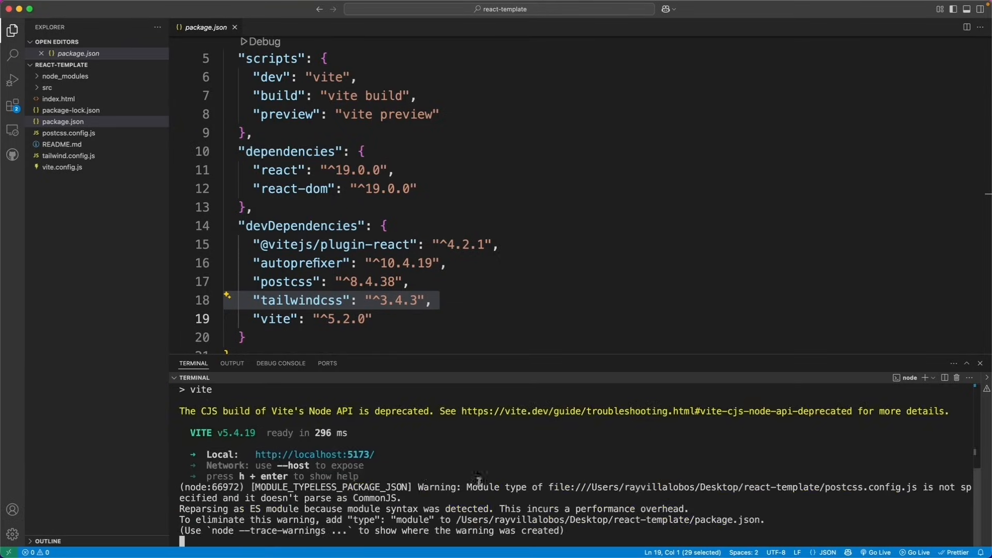
# View the app at localhost:5173 with its Hubot Sans heading, then enlarge the terminal showing Vite warnings.
pyautogui.keyDown('super'); pyautogui.click(353, 456); pyautogui.keyUp('super')
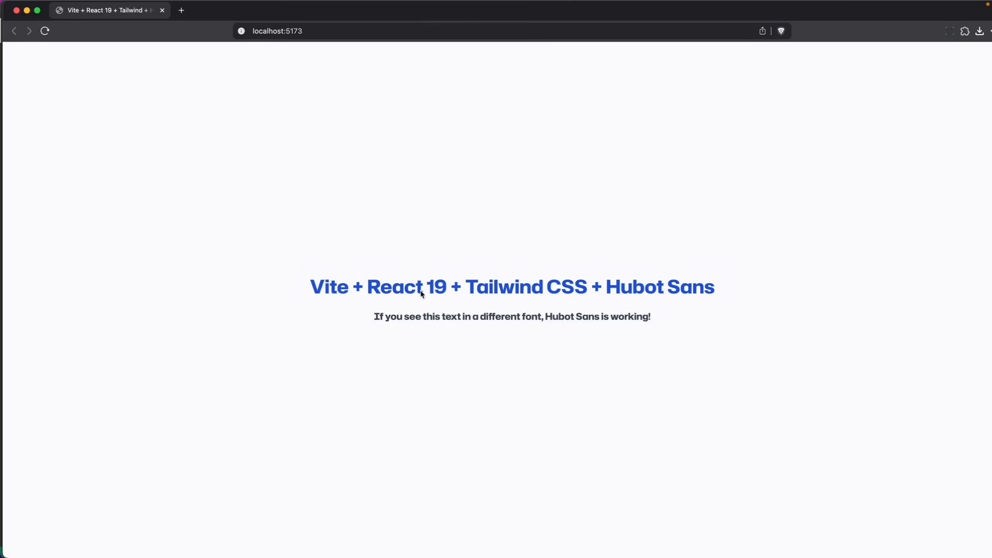
pyautogui.doubleClick(634, 279)
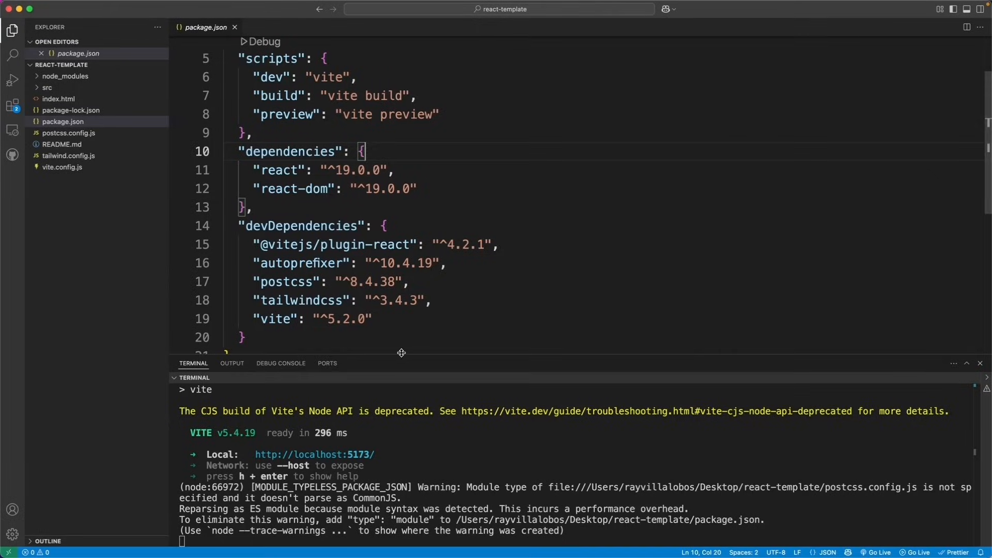
pyautogui.moveTo(402, 354); pyautogui.dragTo(401, 308)
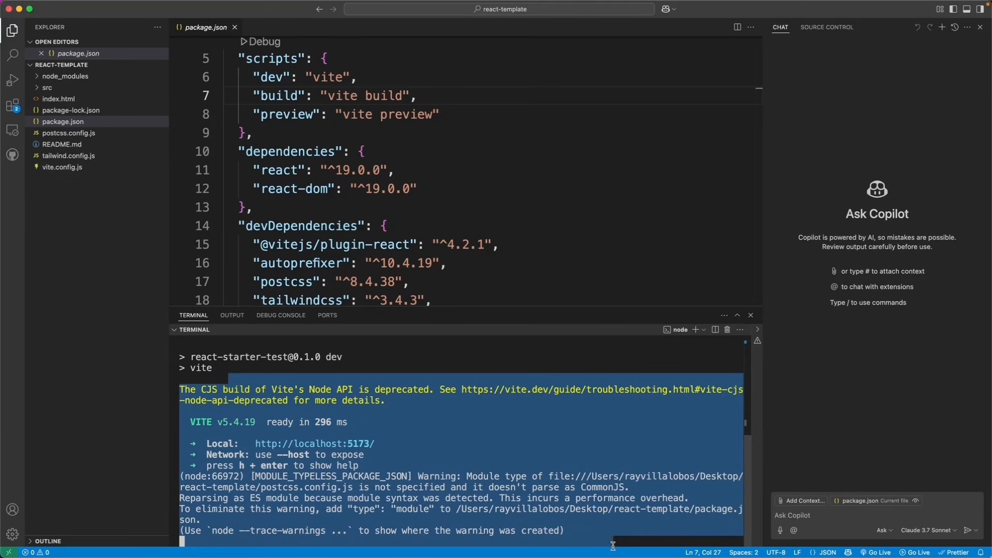
# Send the terminal warnings to Copilot chat and have agent mode fix them.
pyautogui.click(837, 518)
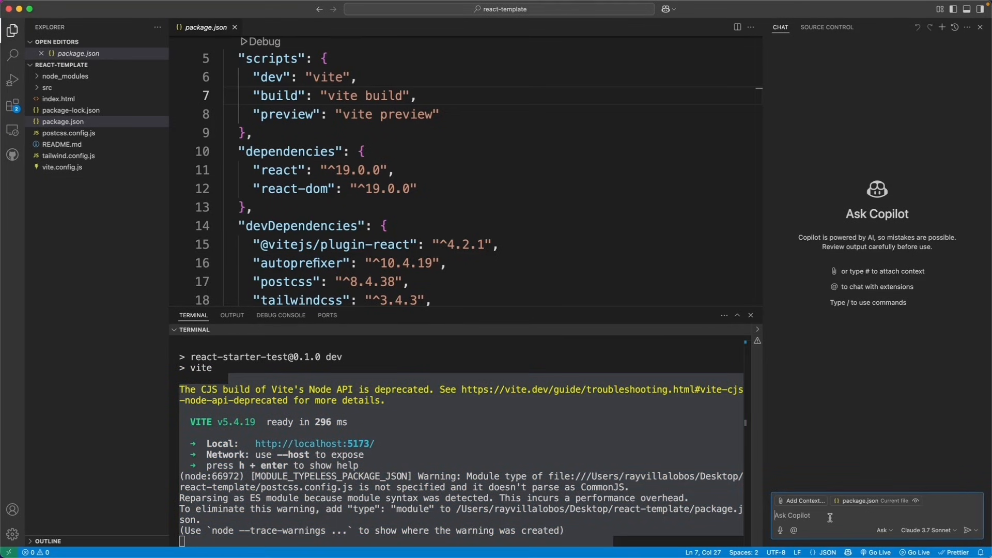
pyautogui.press('super+v')
pyautogui.press('Return')
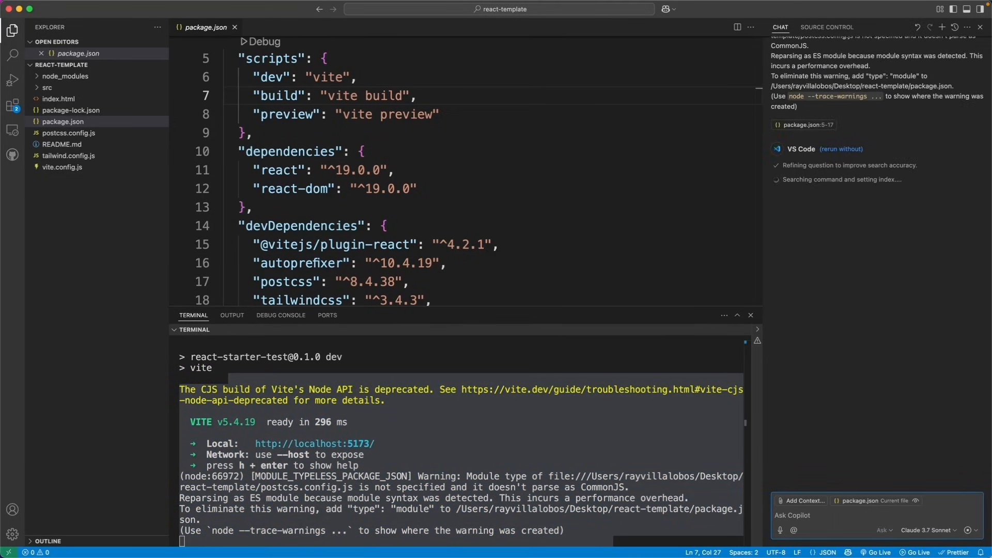
pyautogui.click(884, 530)
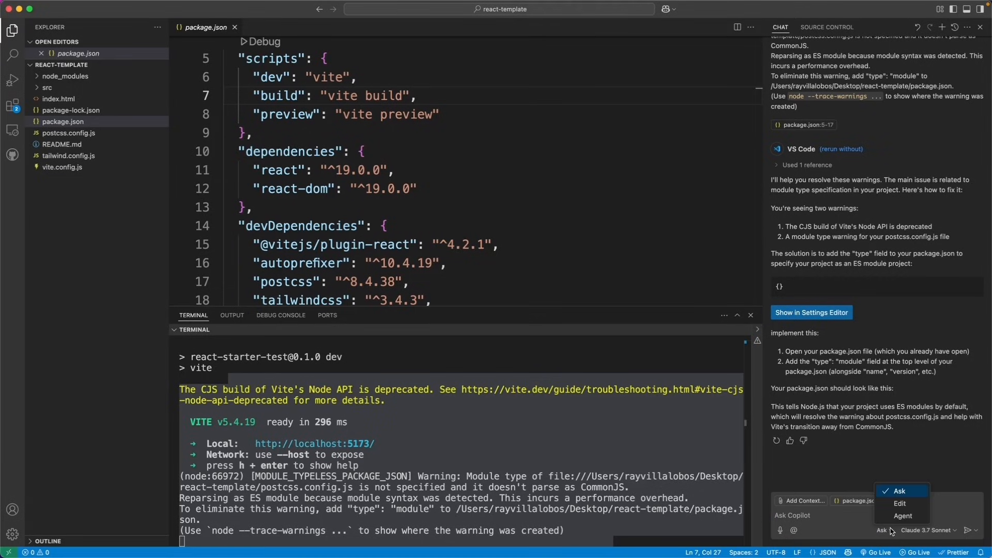
pyautogui.click(901, 516)
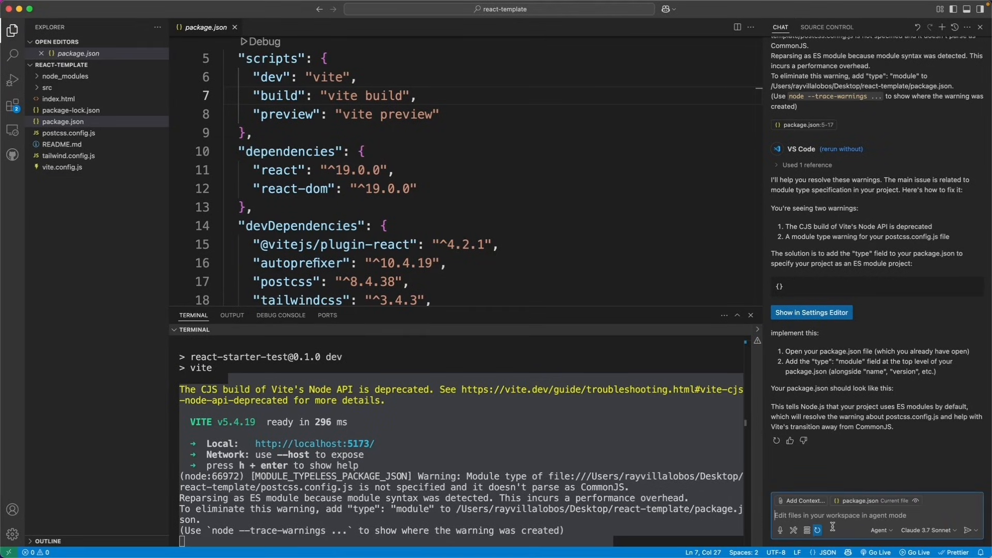
pyautogui.write('can ')
pyautogui.write('ou fix this?')
pyautogui.press('Return')
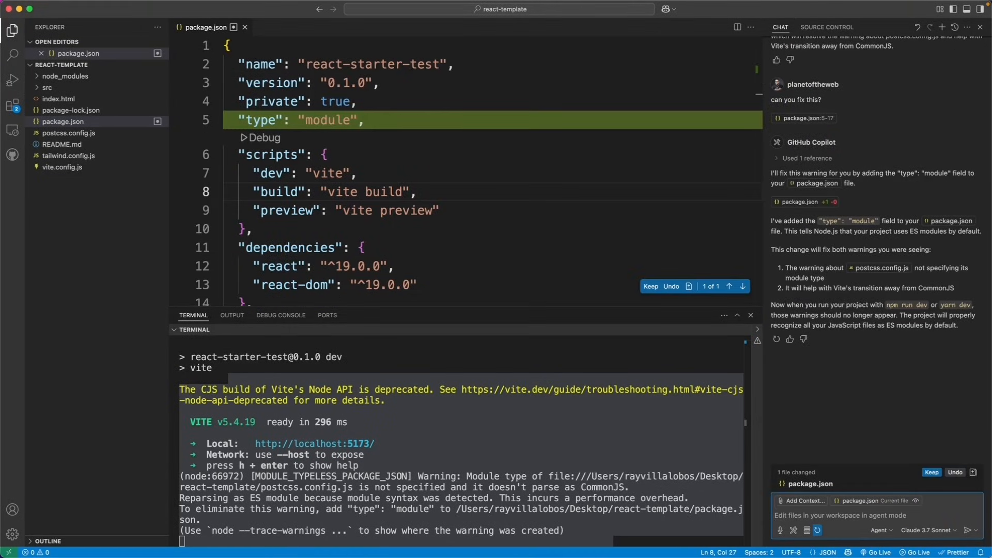
# Accept the added "type": "module" in package.json and restart the Vite dev server cleanly.
pyautogui.hotkey('ctrl', 'c')
pyautogui.write('clear')
pyautogui.press('Return')
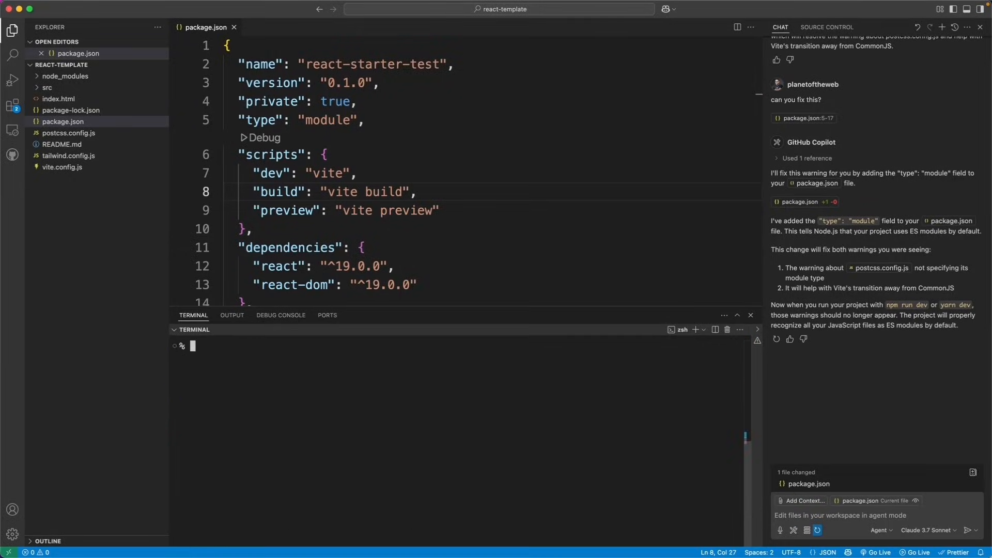
pyautogui.write('npm run dev')
pyautogui.press('Return')
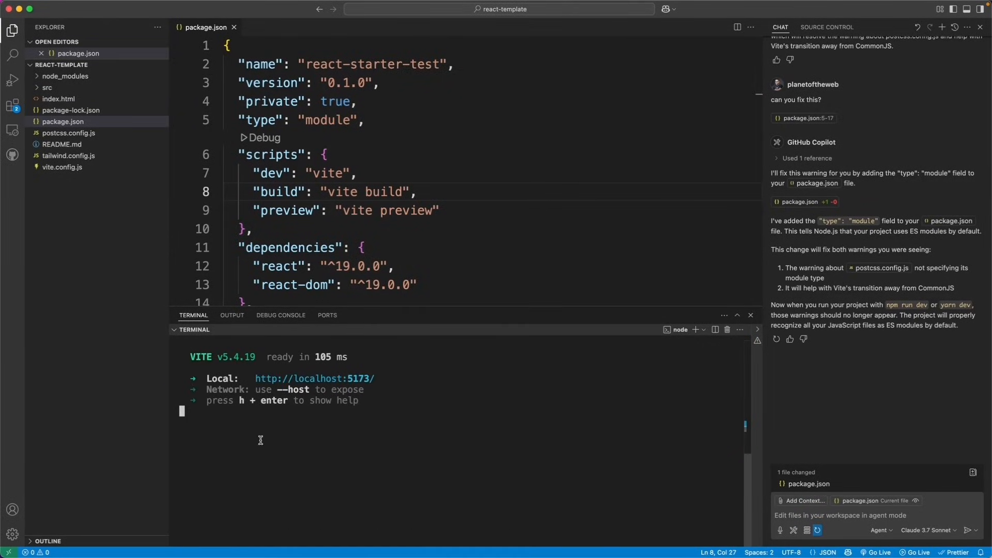
# Preview the running app in the browser, then return to the editor with a second terminal session.
pyautogui.keyDown('super'); pyautogui.click(326, 379); pyautogui.keyUp('super')
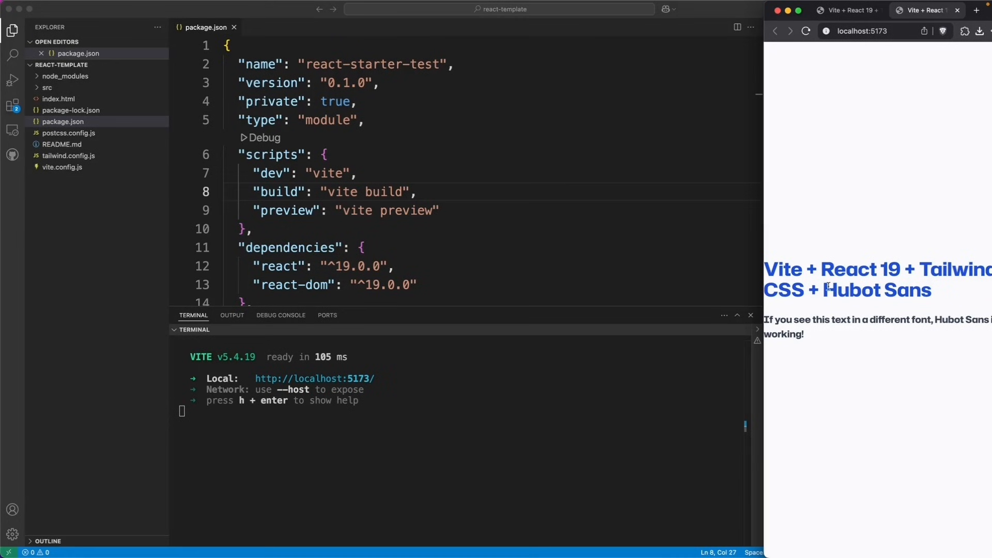
pyautogui.click(851, 398)
pyautogui.press('super+Tab')
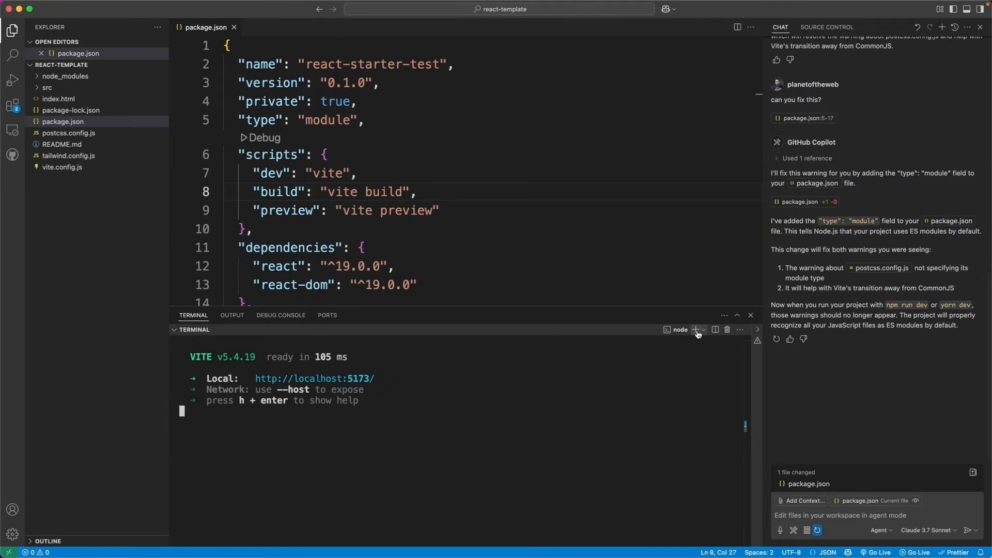
pyautogui.click(697, 330)
pyautogui.write('git status')
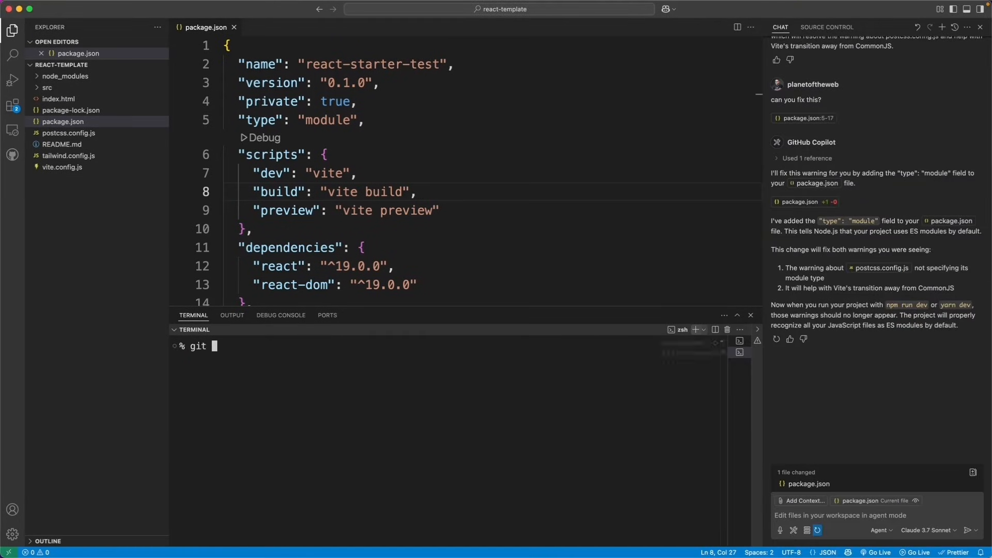
# Initialise git, stage all files and commit them as "React Template".
pyautogui.press('Return')
pyautogui.write('git init')
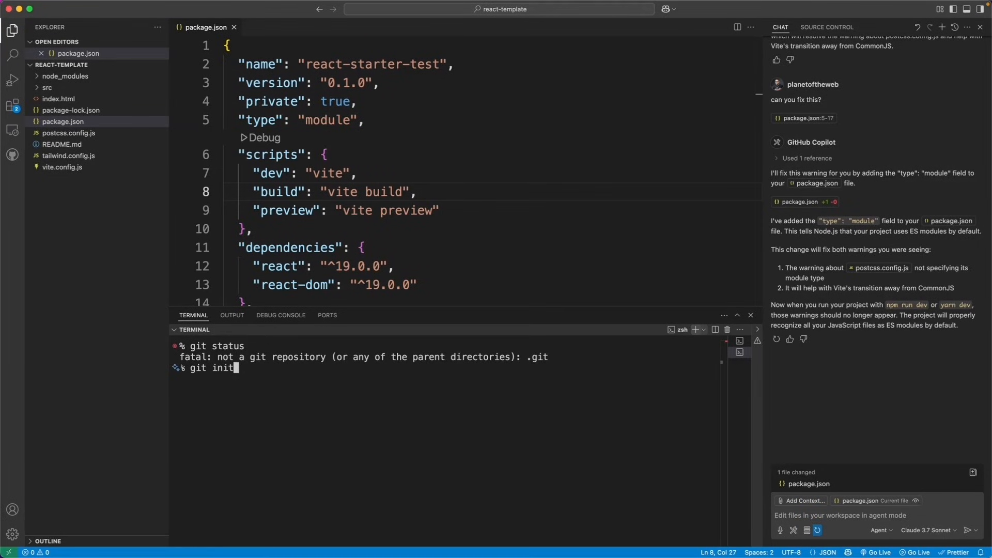
pyautogui.press('Return')
pyautogui.write('git add .')
pyautogui.press('Return')
pyautogui.write('git commit -m "r')
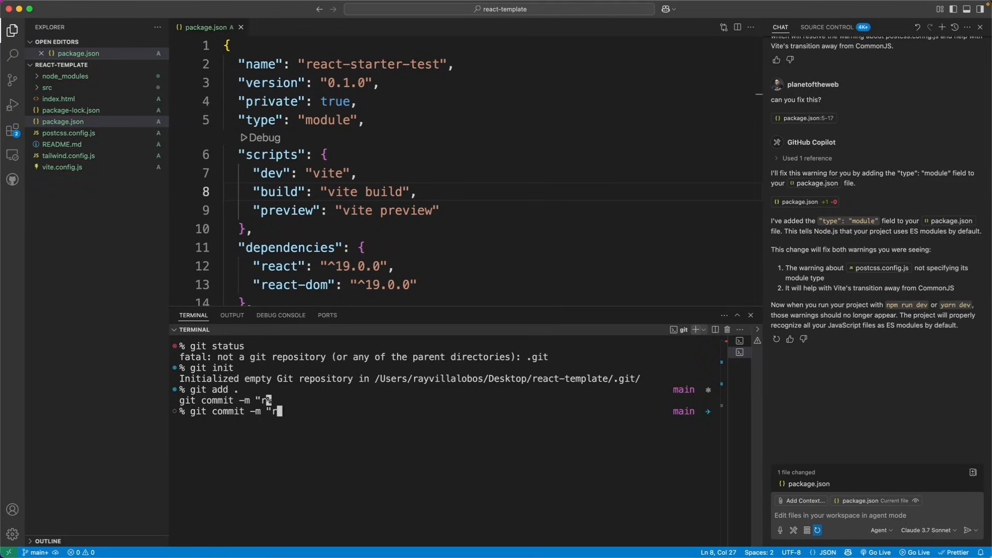
pyautogui.write('eact Template"')
pyautogui.press('Return')
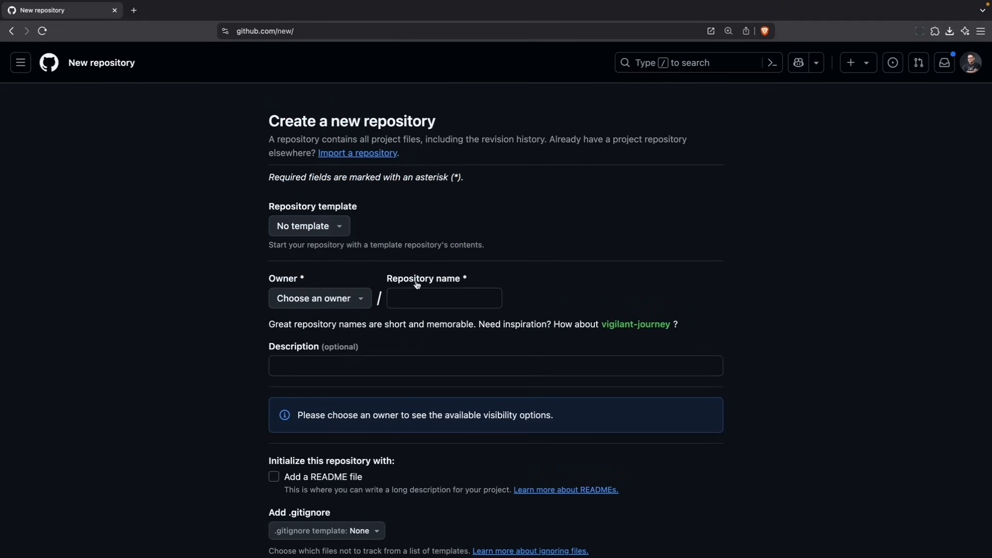
# Create the react-template-test repository under the personal account and push the project to it.
pyautogui.click(443, 298)
pyautogui.write('react-template-test')
pyautogui.click(320, 297)
pyautogui.click(332, 359)
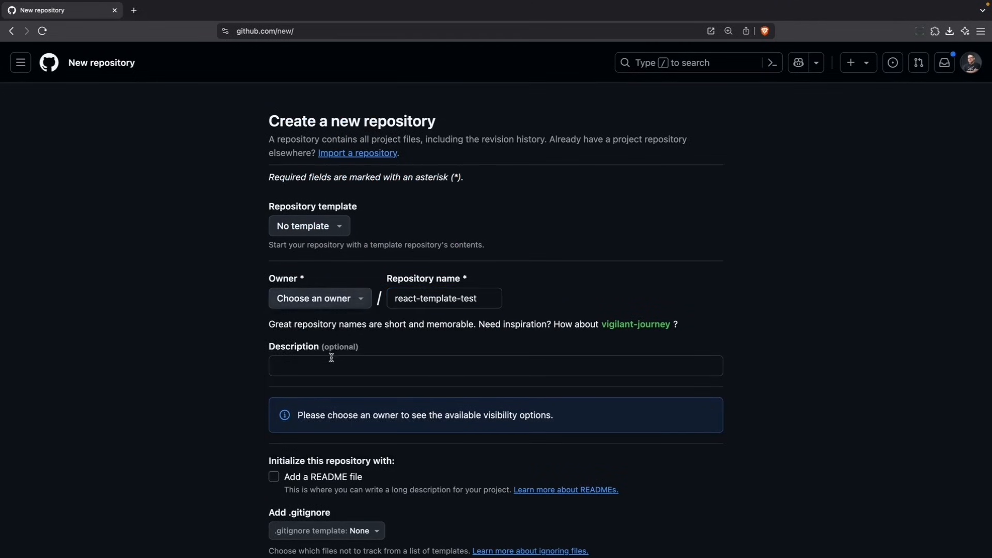
pyautogui.write('A prototype for a Reac')
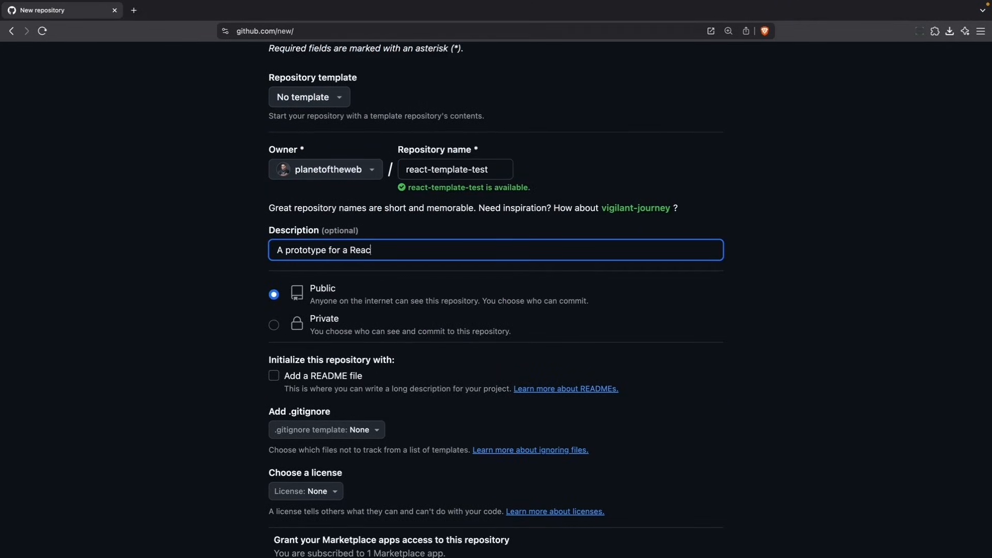
pyautogui.write('t Template')
pyautogui.scroll(-5, 496, 310)
pyautogui.click(678, 440)
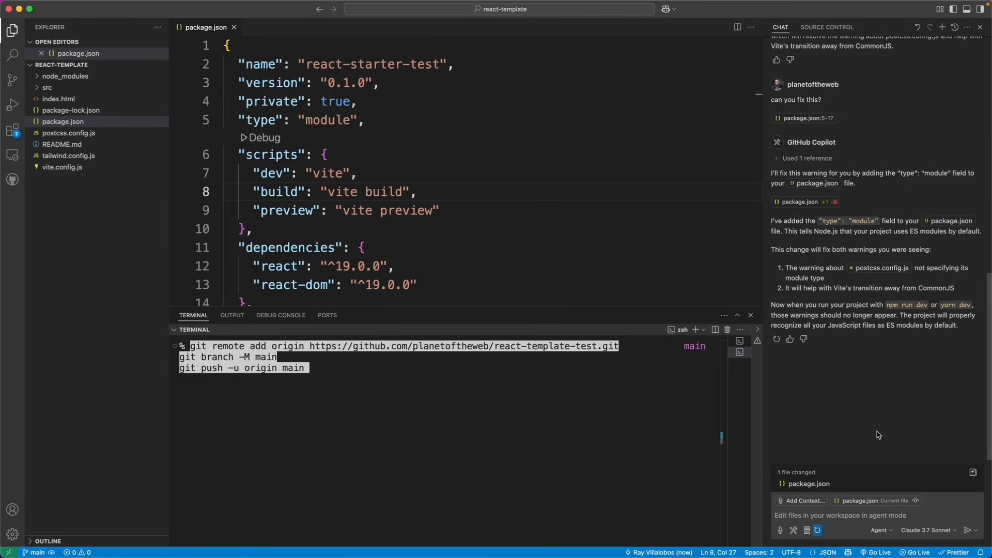
pyautogui.press('Return')
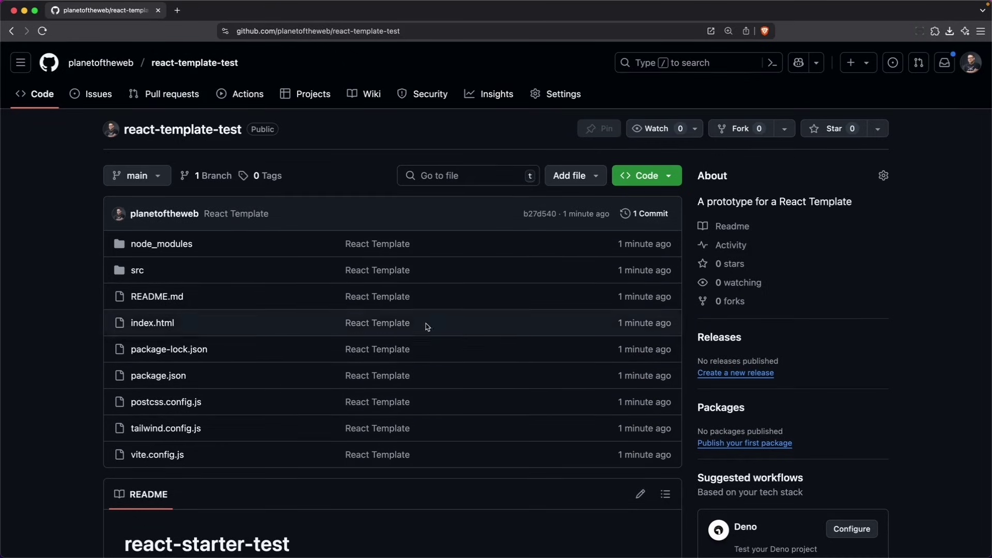
pyautogui.scroll(-3, 426, 325)
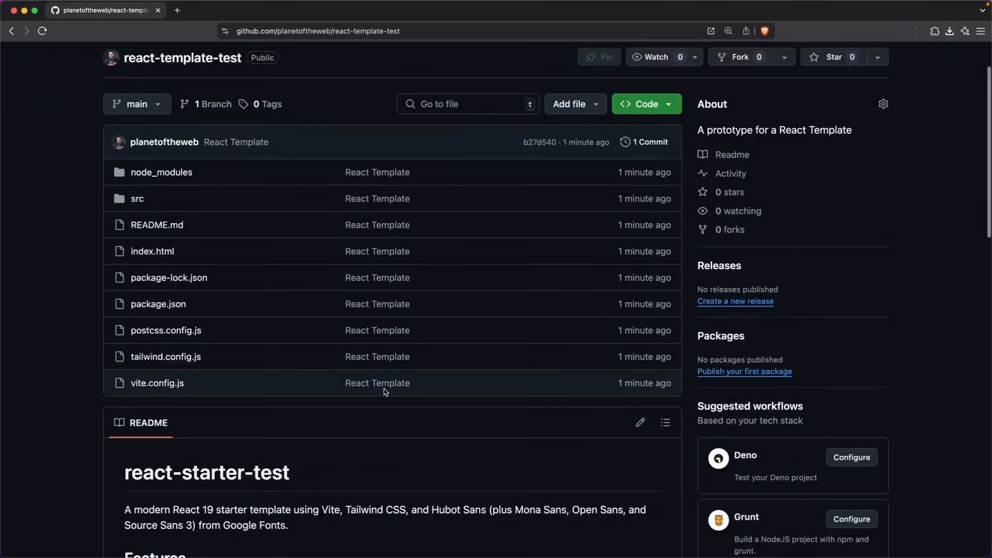
pyautogui.scroll(-5, 388, 387)
pyautogui.scroll(-3, 379, 403)
pyautogui.scroll(-2, 573, 423)
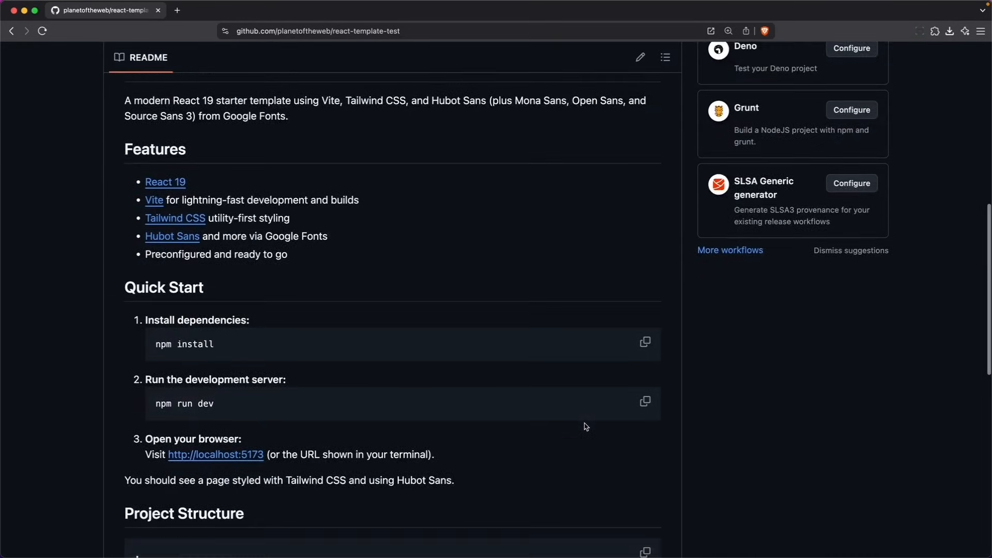
pyautogui.scroll(-5, 586, 423)
pyautogui.scroll(15, 593, 425)
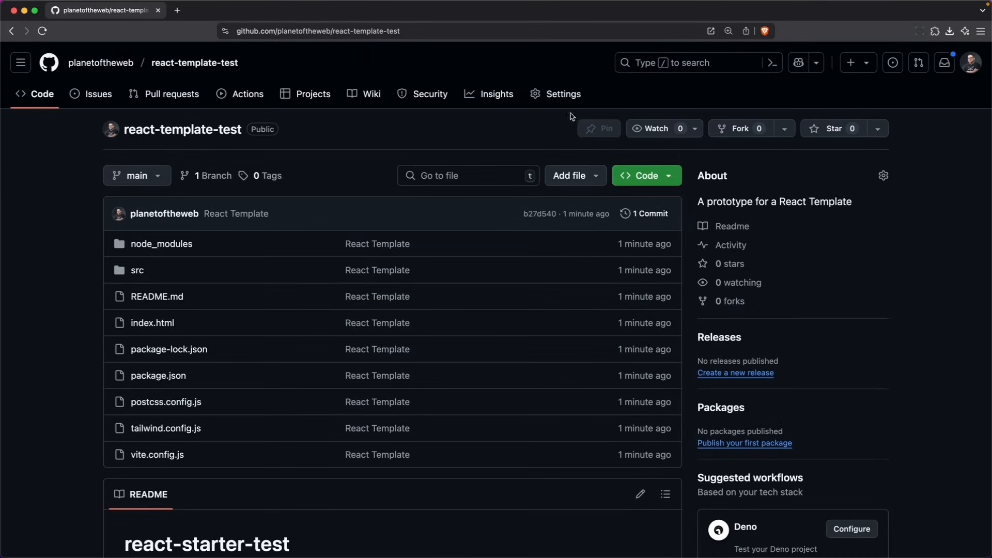
# Mark react-template-test as a template repository in its Settings, then return to VS Code.
pyautogui.click(564, 94)
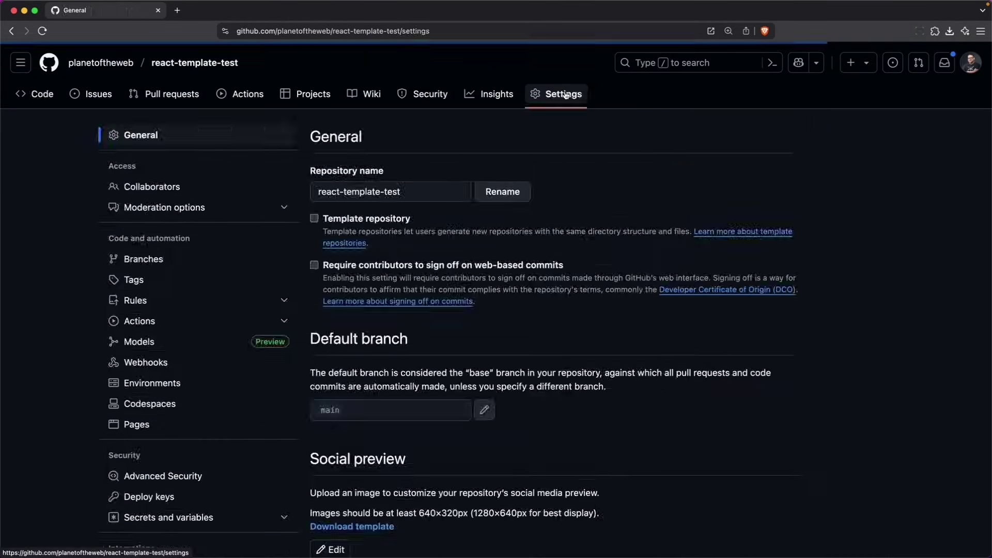
pyautogui.click(313, 218)
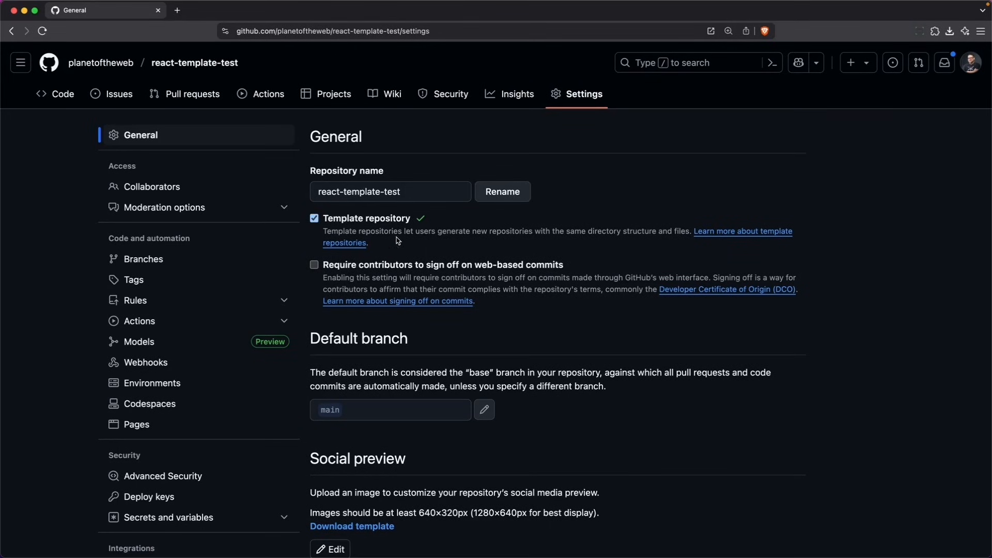
pyautogui.press('super+Tab')
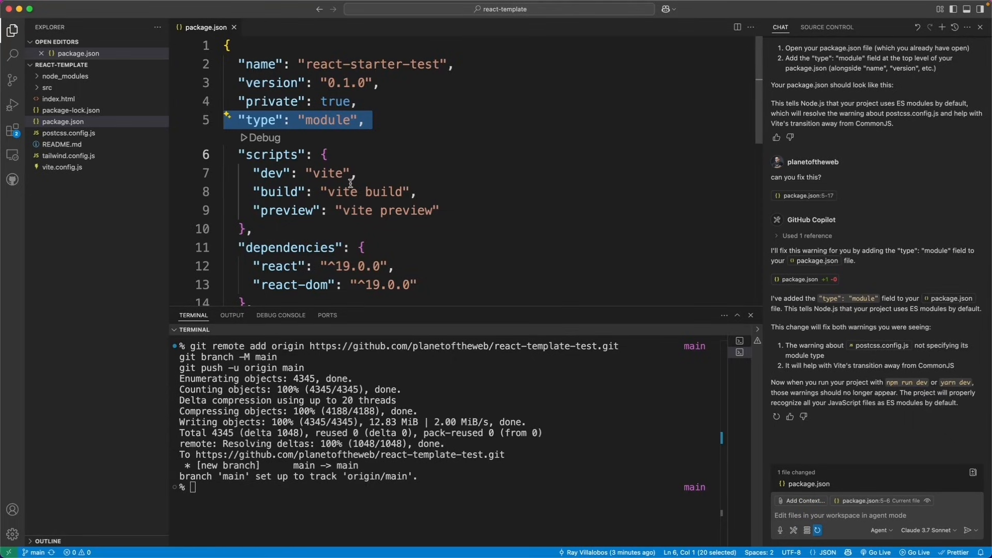
# Rename the current Copilot Spaces conversation to "React Project Template".
pyautogui.press('super+Tab')
pyautogui.click(22, 104)
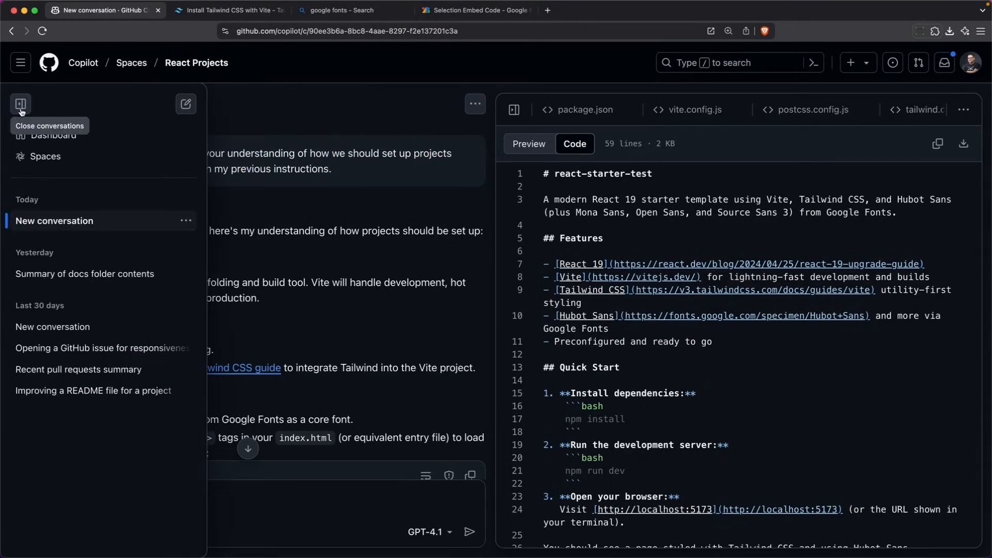
pyautogui.doubleClick(108, 226)
pyautogui.press('super+a')
pyautogui.write('Rea')
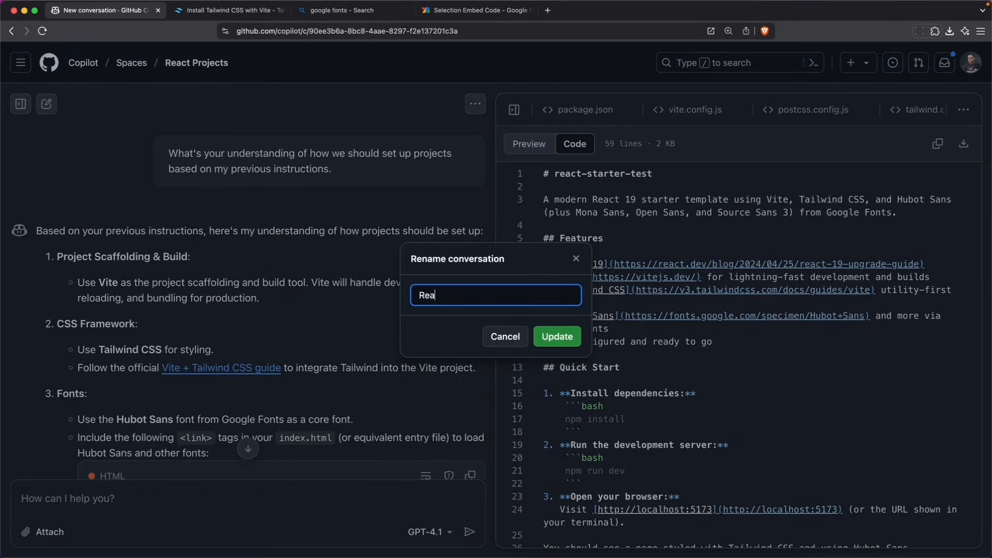
pyautogui.write('ct Project Template')
pyautogui.click(557, 335)
pyautogui.write('Make sure when I ask you')
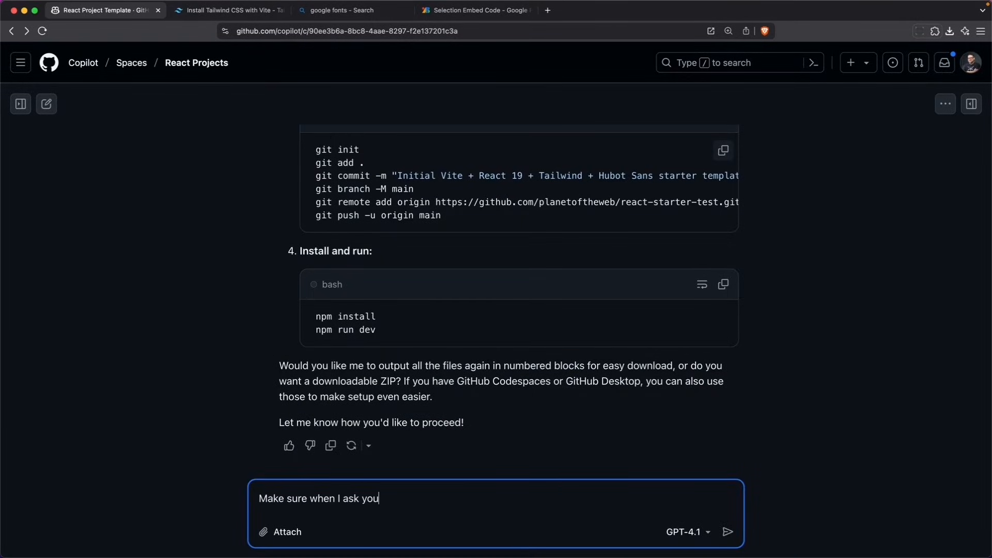
pyautogui.write(' to create this in the future that you include')
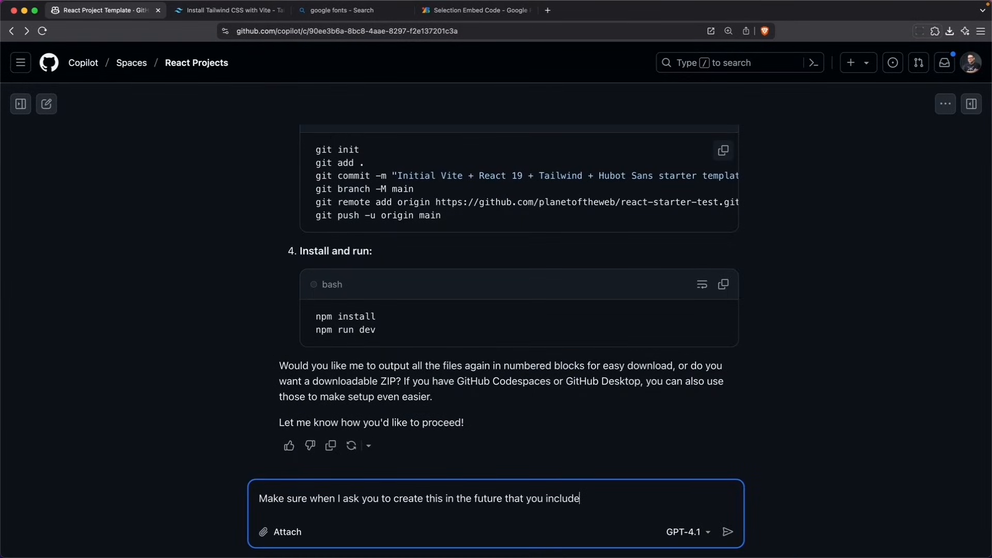
# Ask Copilot to always include "type": "module" in package.json and send the snippet.
pyautogui.press('super+v')
pyautogui.write('the type o')
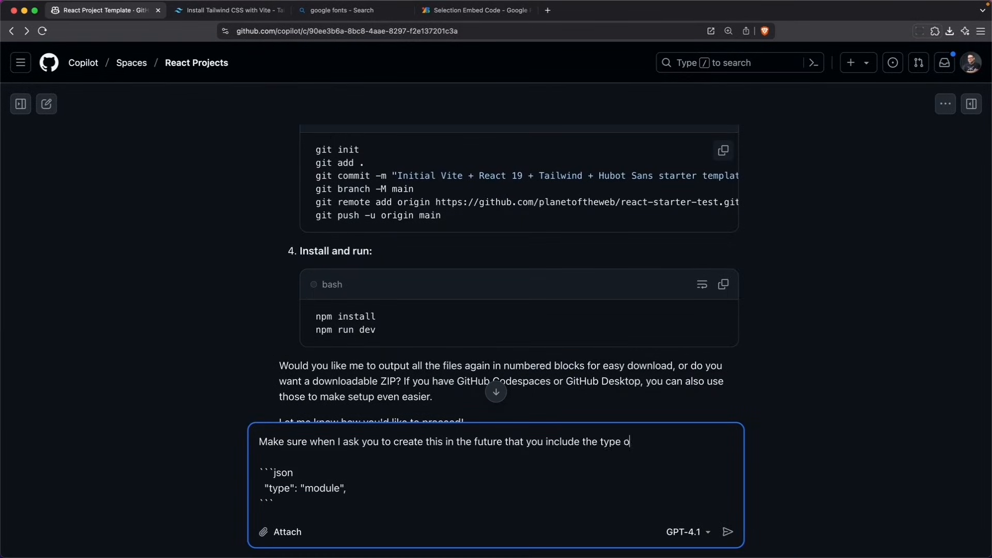
pyautogui.write('f module in the package.json')
pyautogui.click(728, 532)
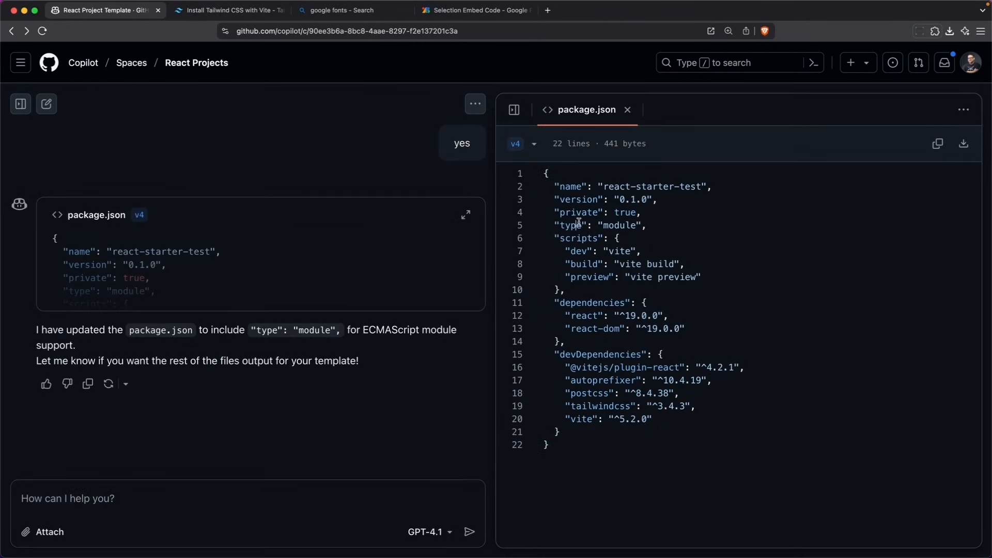
pyautogui.click(21, 104)
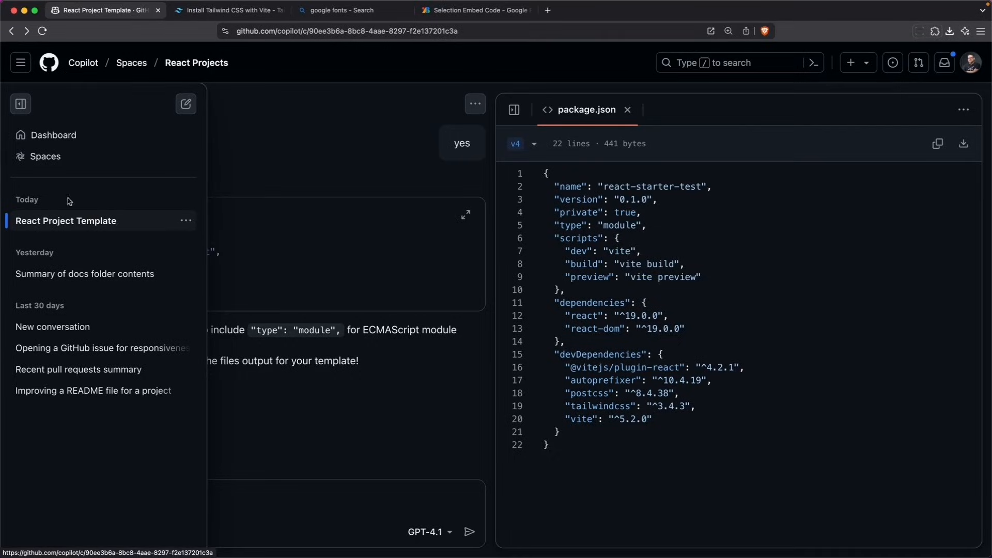
# From the Spaces overview, bring up the empty Personal instructions editor.
pyautogui.click(45, 156)
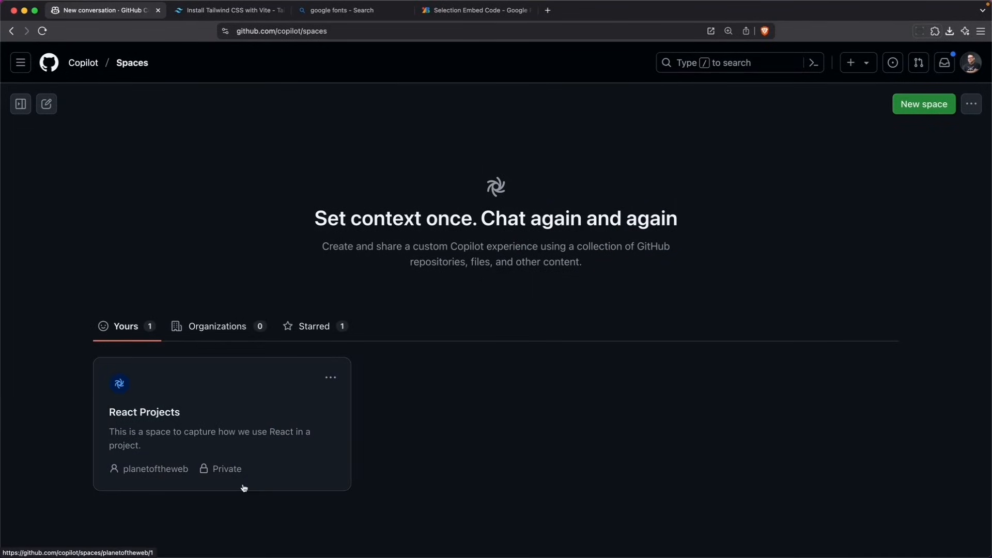
pyautogui.click(971, 104)
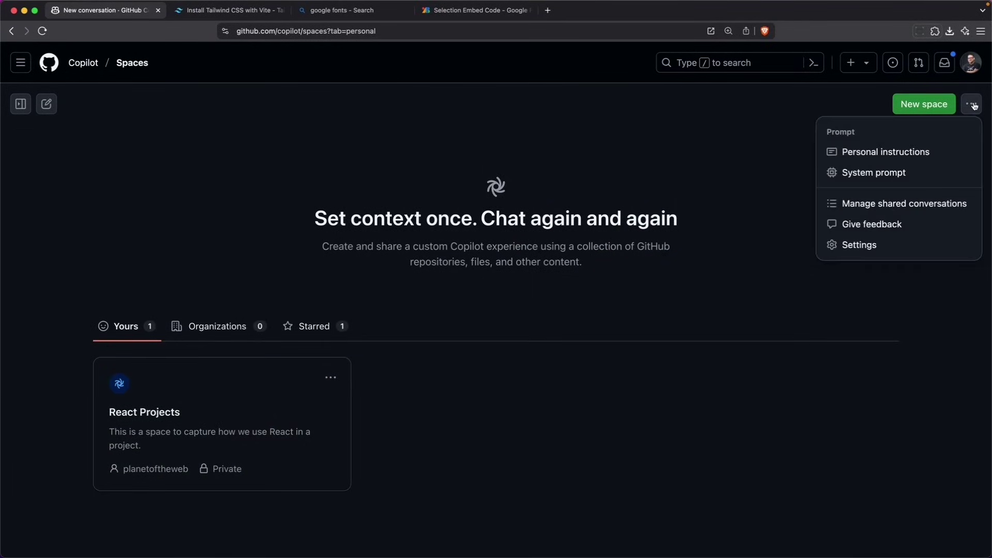
pyautogui.click(886, 152)
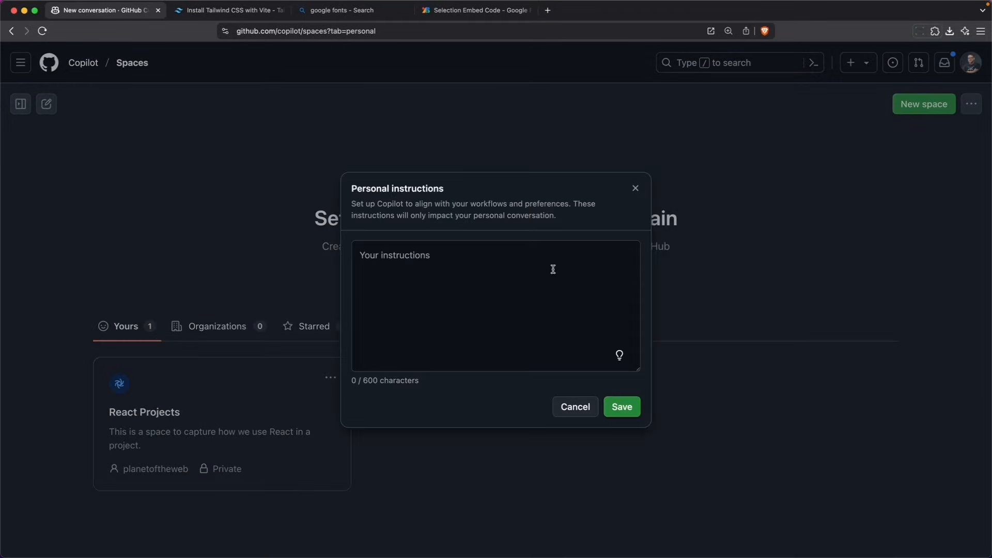